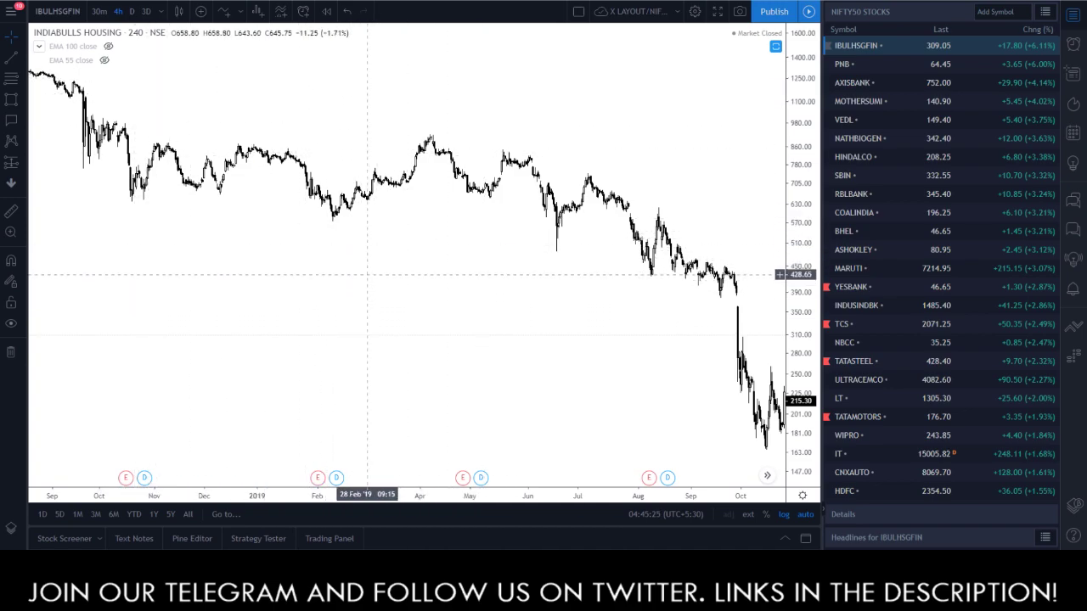
Draw a Head and Shoulders pattern below the price, with its base at about 307.75, shoulders near 450 and head at about 550.
{"action": "scroll", "coordinate": [262, 172], "scroll_direction": "left", "scroll_amount": 1}
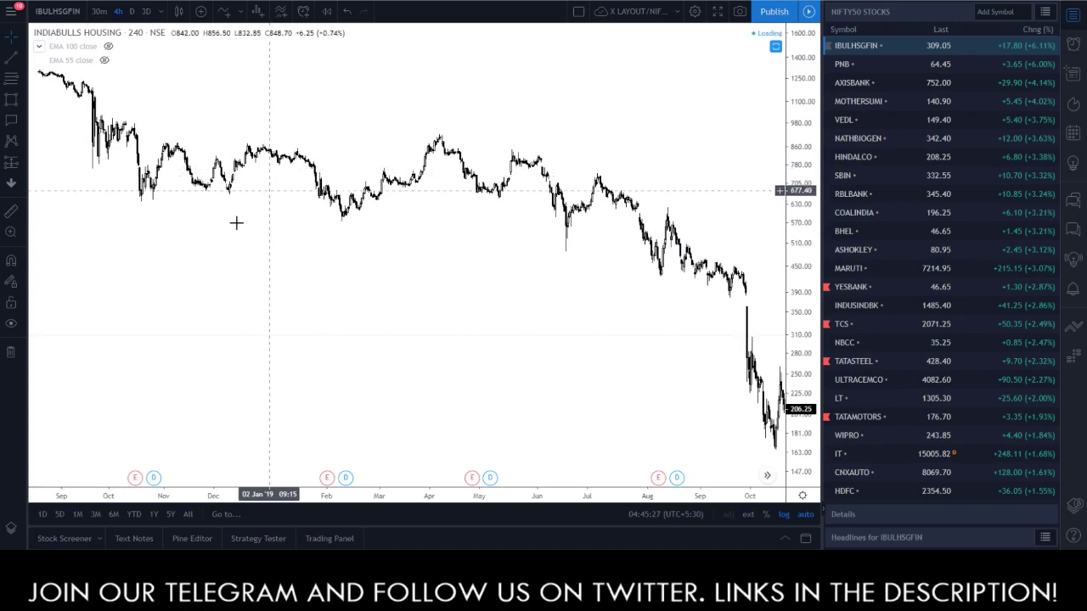
{"action": "left_click", "coordinate": [21, 101]}
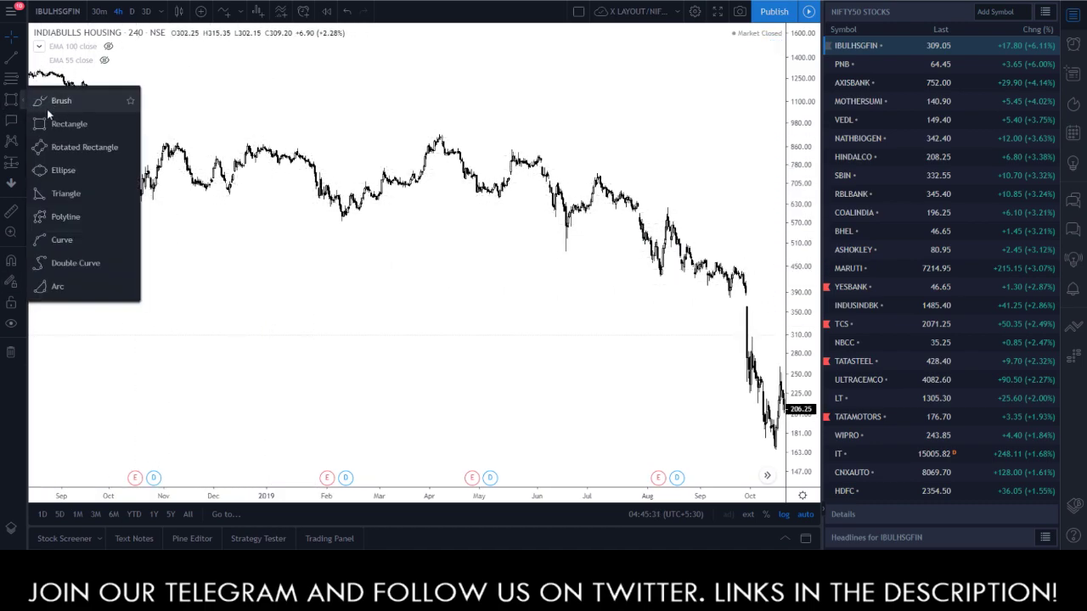
{"action": "left_click", "coordinate": [24, 144]}
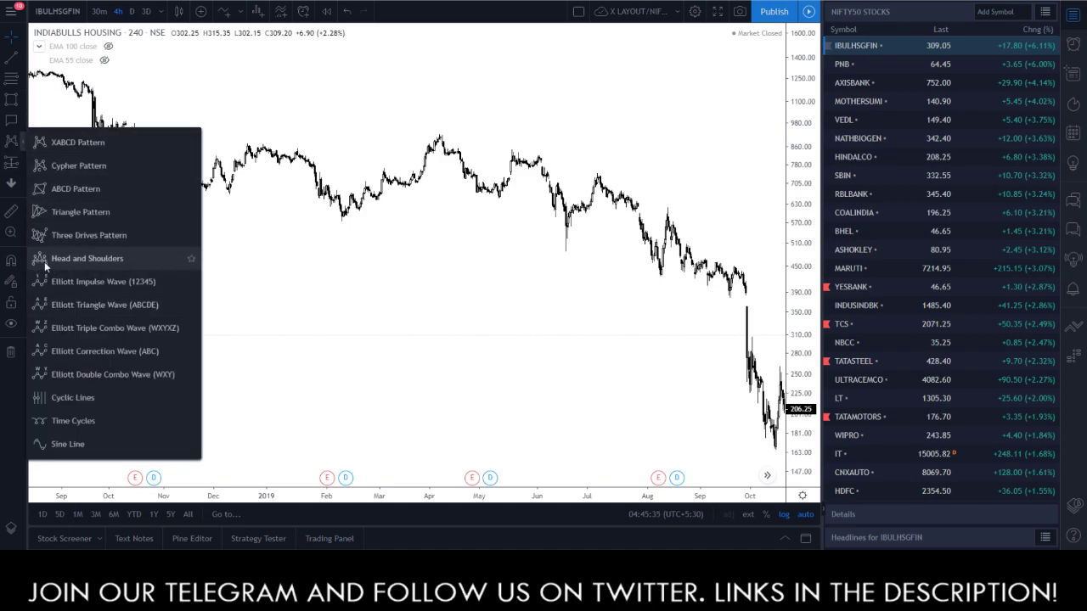
{"action": "left_click", "coordinate": [44, 259]}
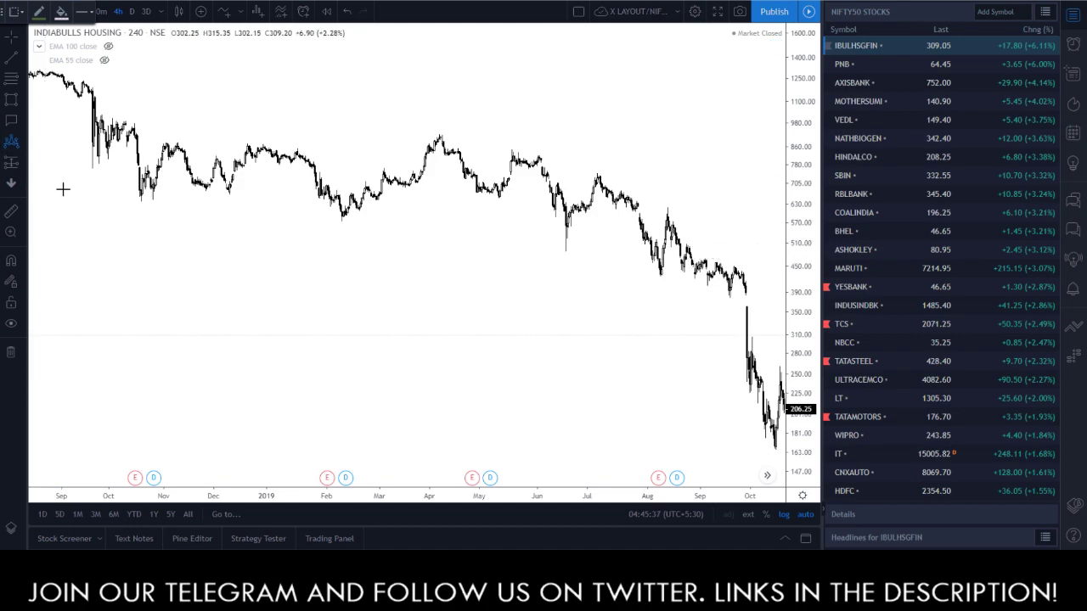
{"action": "left_click", "coordinate": [113, 335]}
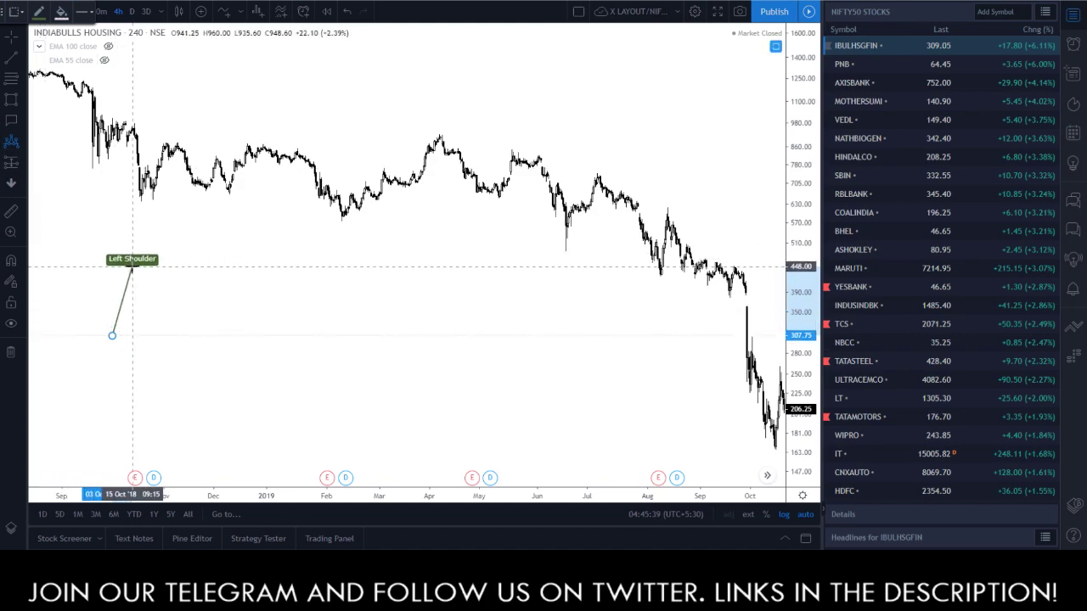
{"action": "left_click", "coordinate": [133, 266]}
{"action": "left_click", "coordinate": [166, 335]}
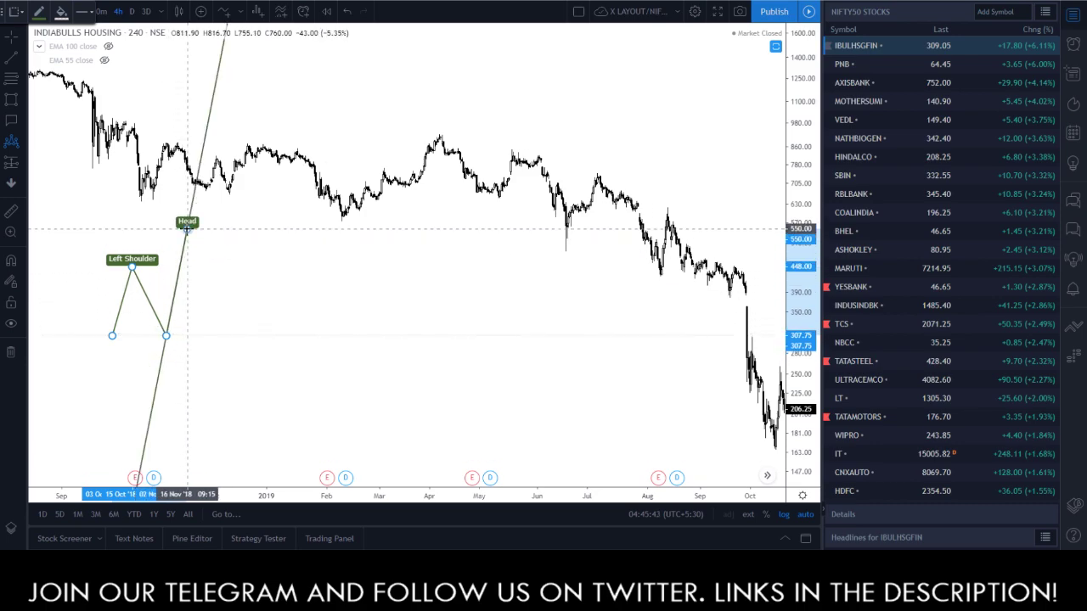
{"action": "left_click", "coordinate": [187, 227]}
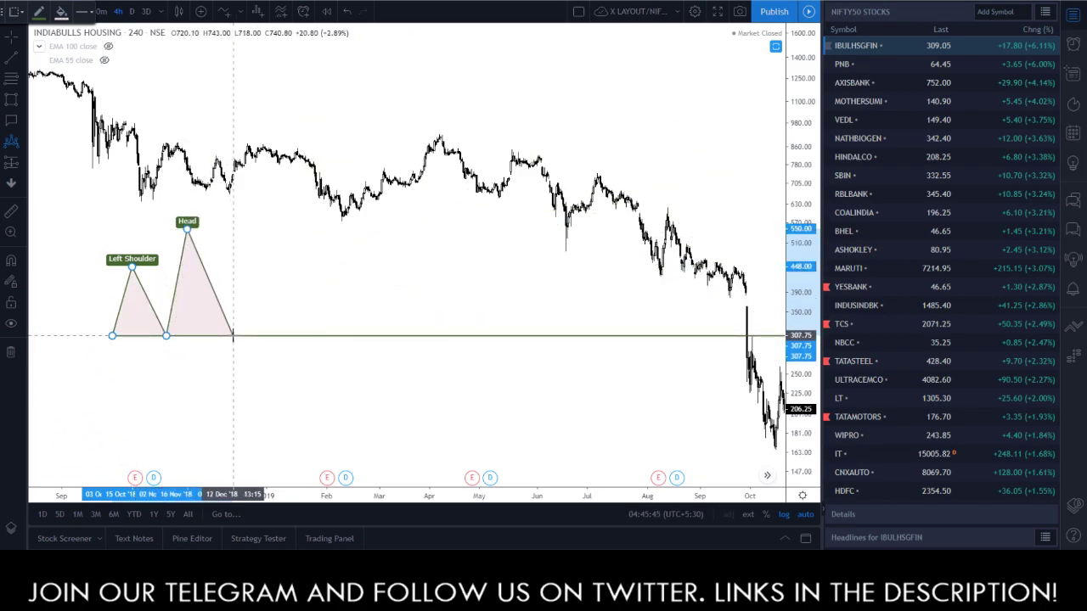
{"action": "left_click", "coordinate": [233, 335]}
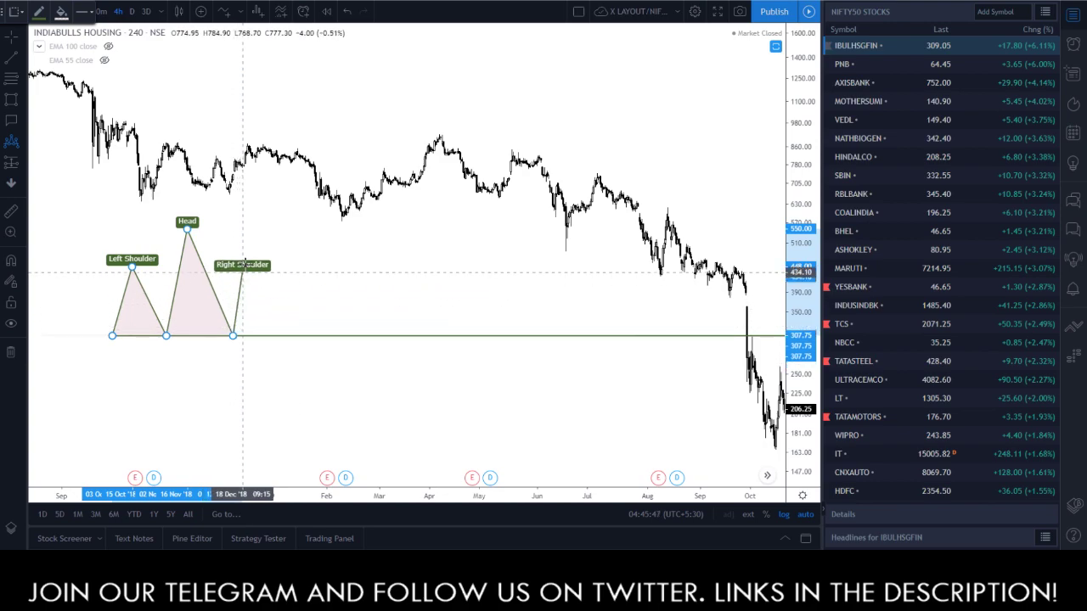
{"action": "left_click", "coordinate": [247, 266]}
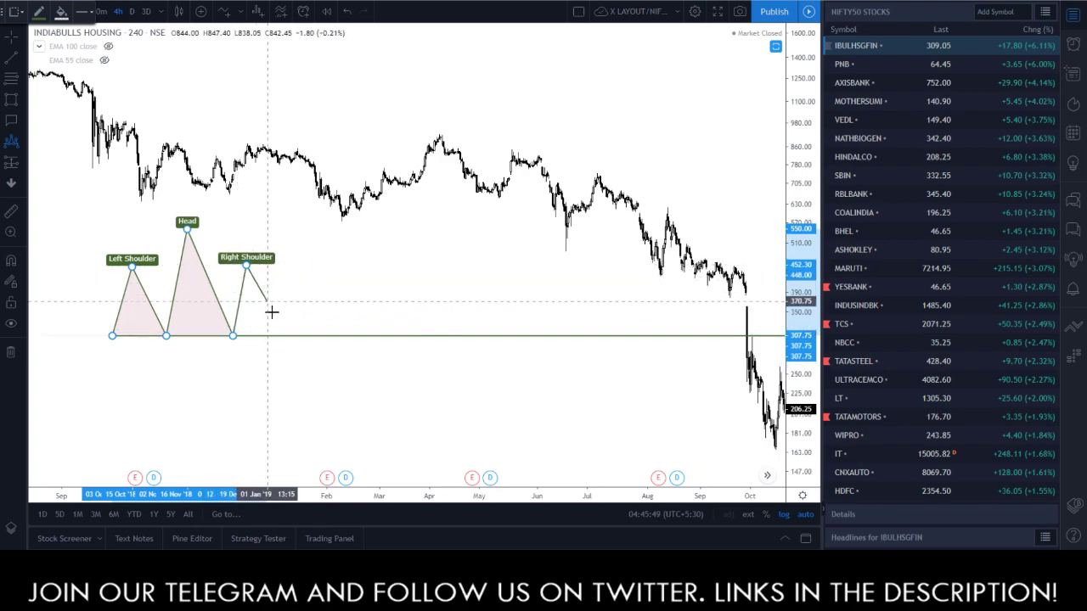
{"action": "left_click", "coordinate": [284, 336]}
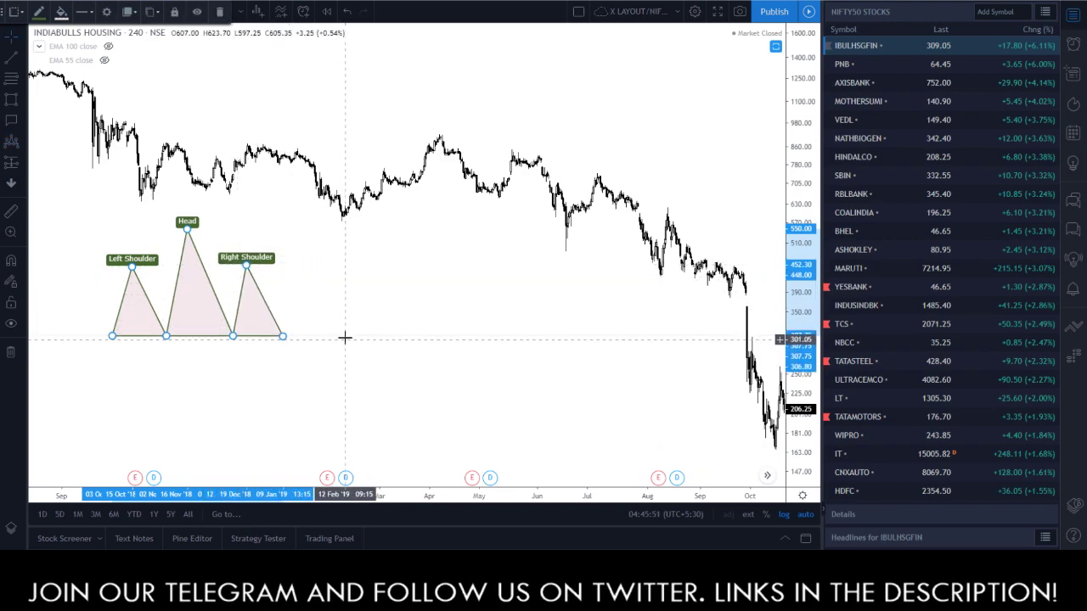
{"action": "left_click", "coordinate": [390, 325]}
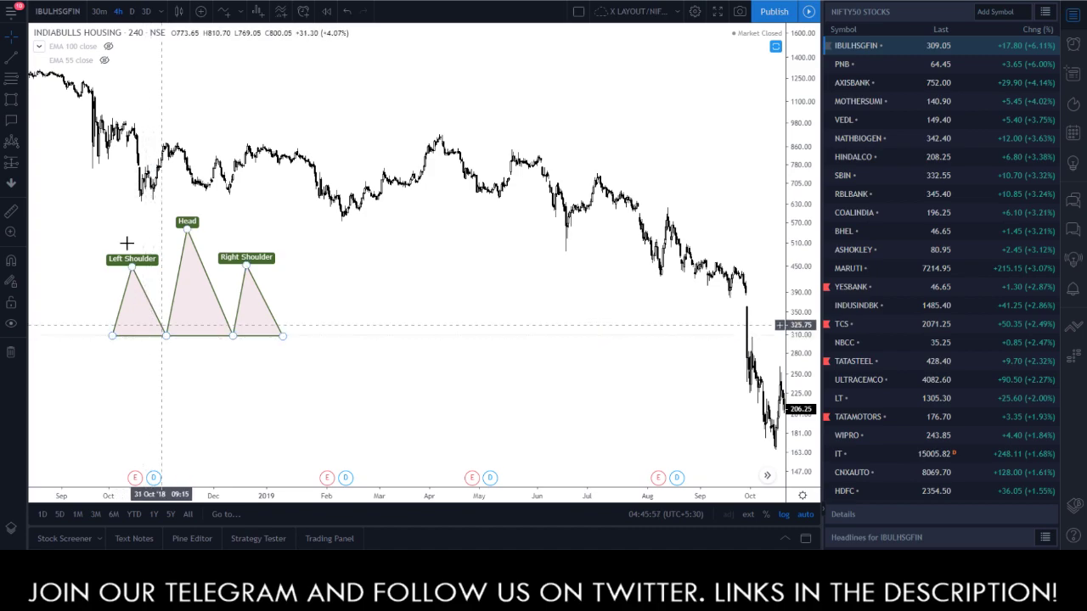
Draw a black trend line along the pattern's base at about 307.75, from 21 Sep '18 to 29 Jan '19.
{"action": "left_click", "coordinate": [8, 58]}
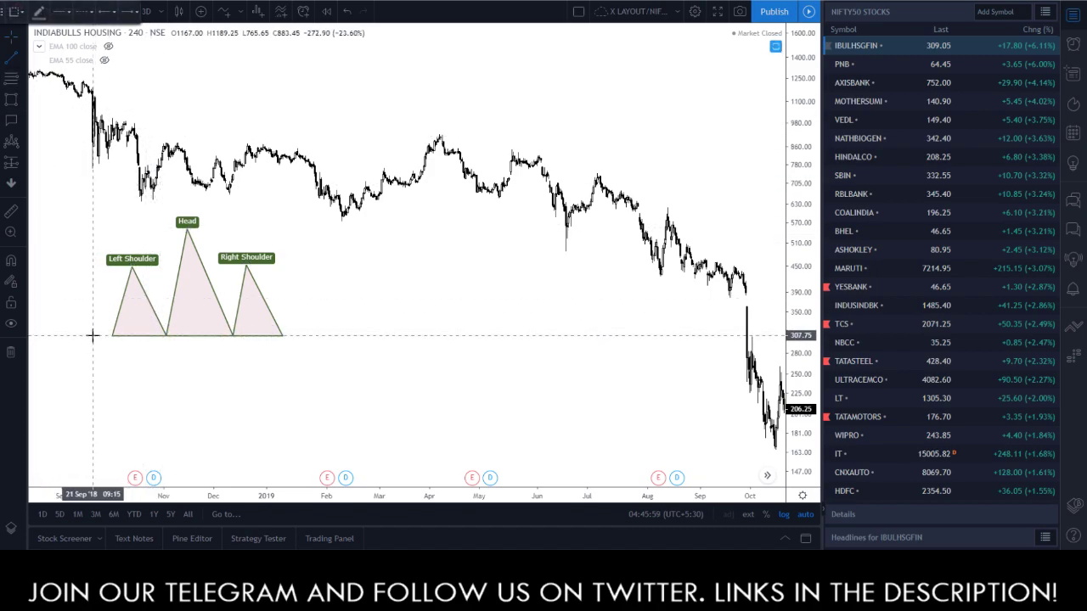
{"action": "left_click", "coordinate": [93, 336]}
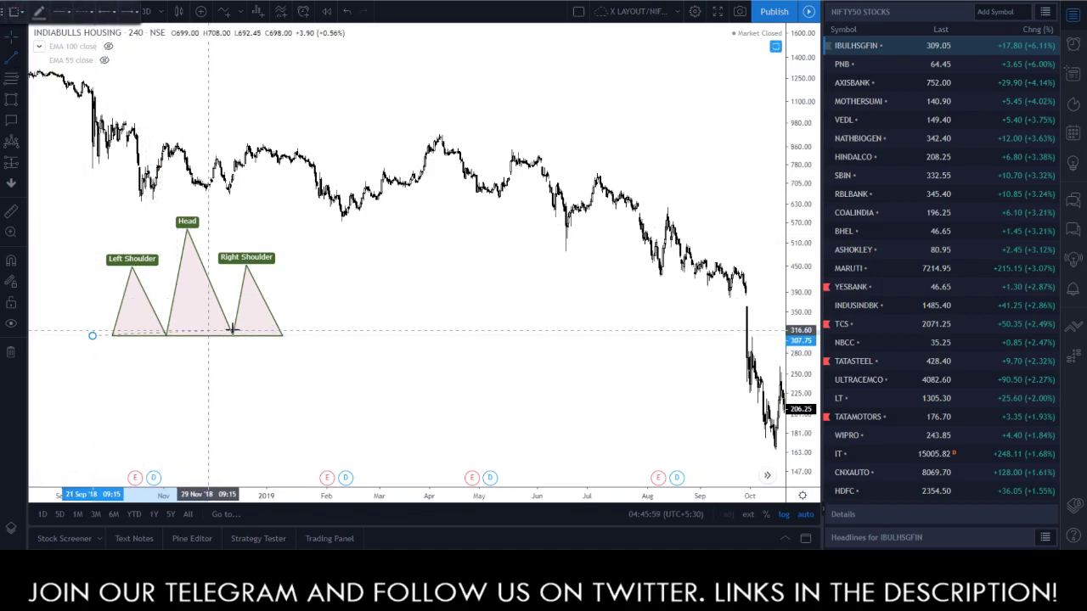
{"action": "left_click", "coordinate": [319, 336]}
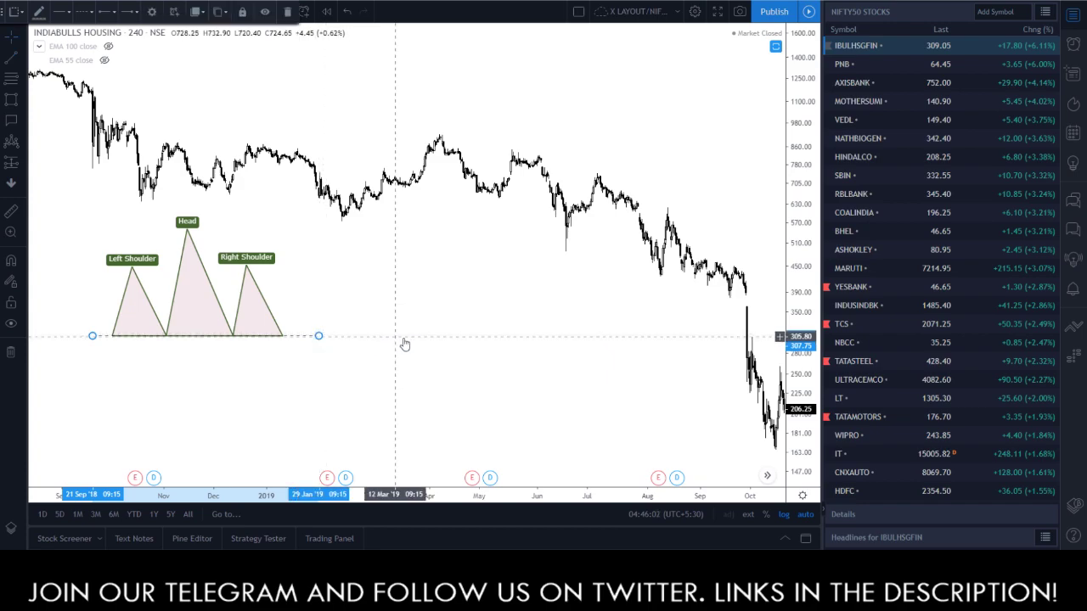
{"action": "left_click", "coordinate": [38, 12]}
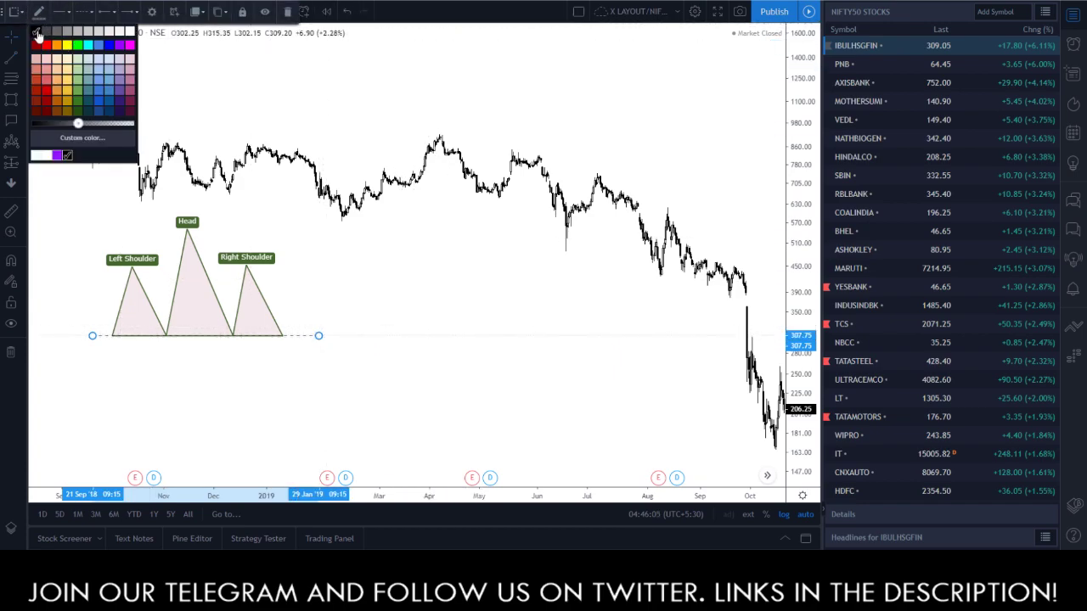
{"action": "left_click", "coordinate": [38, 36]}
{"action": "left_click", "coordinate": [346, 381]}
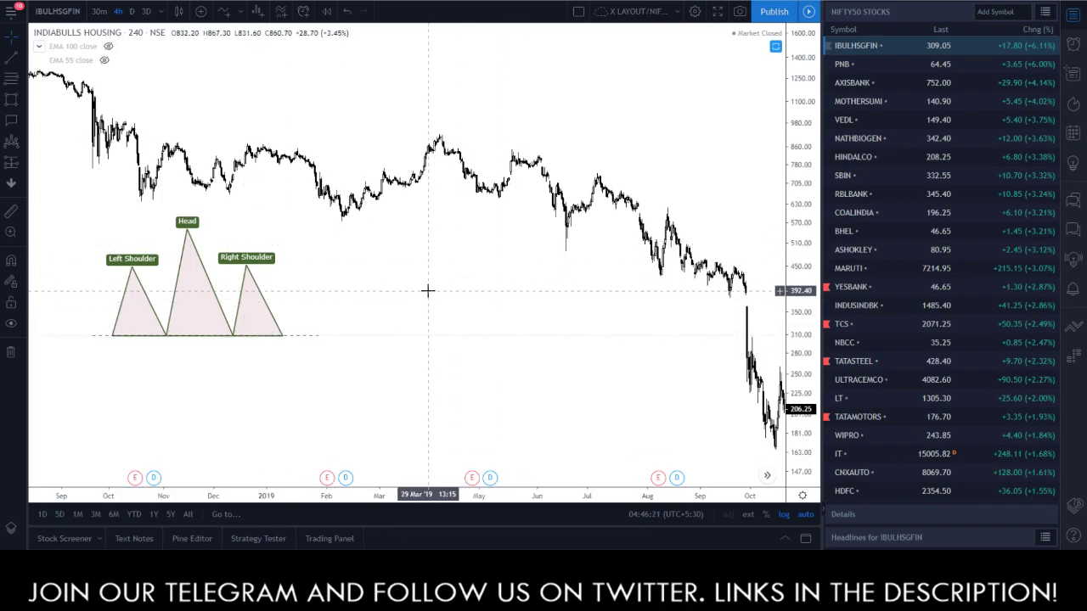
Brush a red price path rising into, through and falling out of the pattern, with trend arrows beside the rise and the decline.
{"action": "mouse_move", "coordinate": [802, 180]}
{"action": "left_mouse_down"}
{"action": "mouse_move", "coordinate": [447, 274]}
{"action": "mouse_move", "coordinate": [502, 156]}
{"action": "left_mouse_up"}
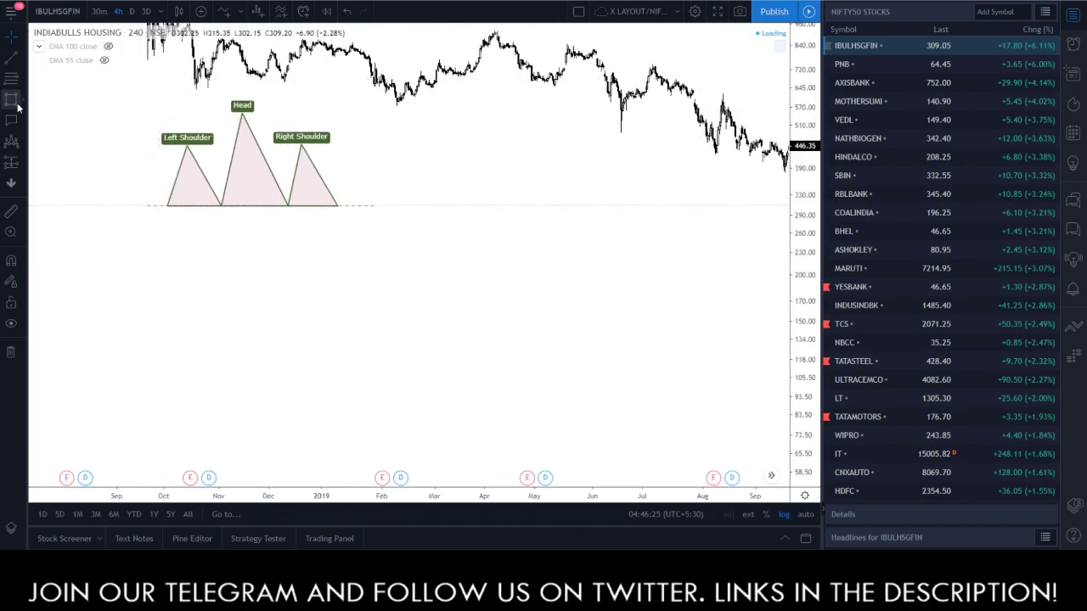
{"action": "left_click", "coordinate": [25, 106]}
{"action": "left_click", "coordinate": [53, 99]}
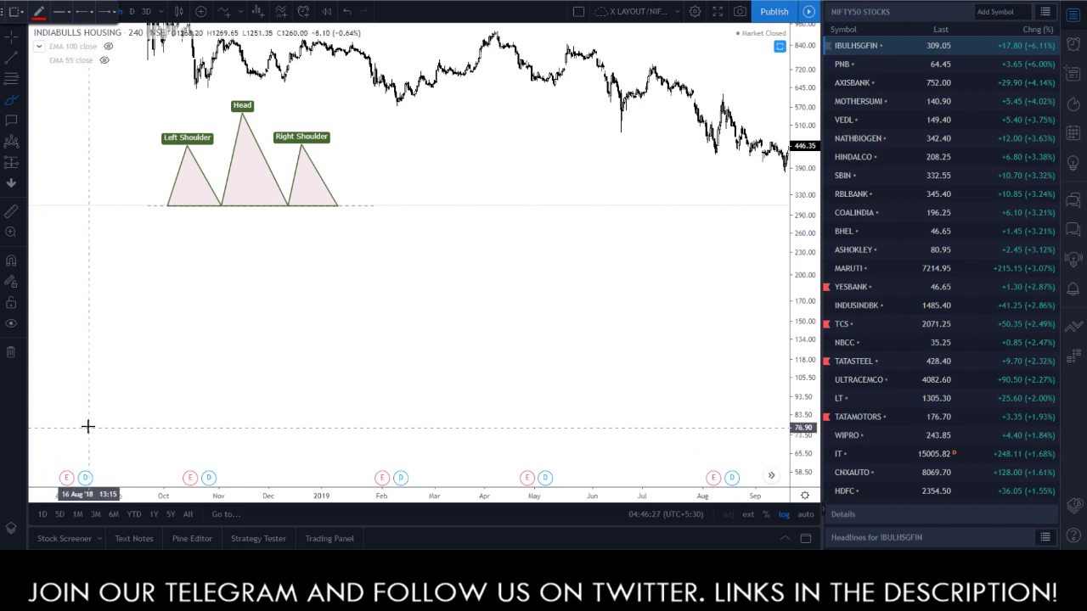
{"action": "mouse_move", "coordinate": [59, 430]}
{"action": "left_mouse_down"}
{"action": "mouse_move", "coordinate": [102, 388]}
{"action": "mouse_move", "coordinate": [184, 217]}
{"action": "mouse_move", "coordinate": [175, 201]}
{"action": "left_mouse_up"}
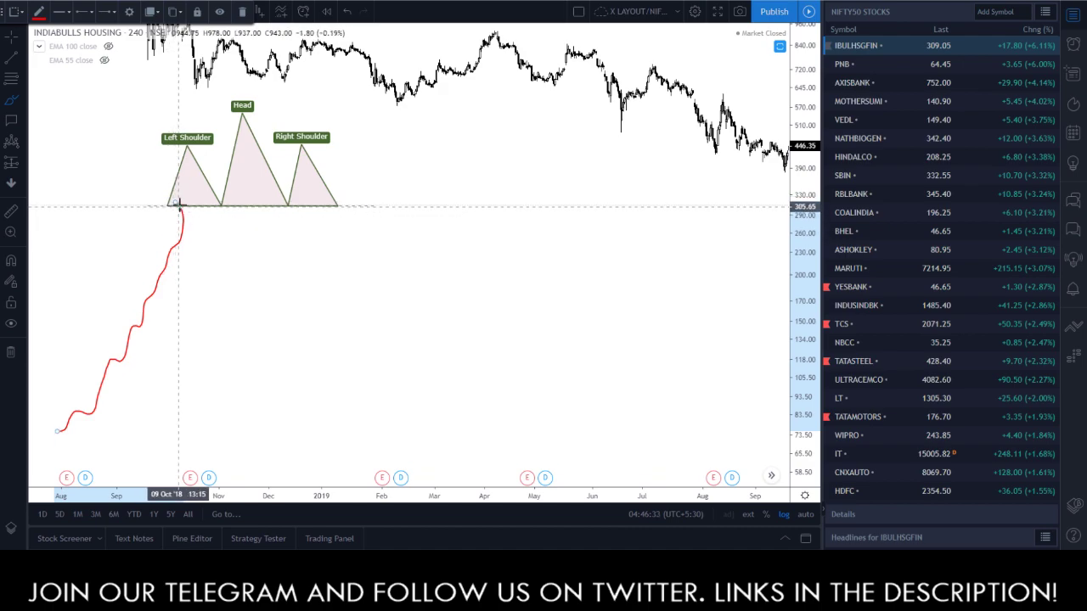
{"action": "mouse_move", "coordinate": [178, 207]}
{"action": "left_mouse_down"}
{"action": "mouse_move", "coordinate": [185, 170]}
{"action": "mouse_move", "coordinate": [216, 205]}
{"action": "mouse_move", "coordinate": [245, 158]}
{"action": "mouse_move", "coordinate": [246, 127]}
{"action": "mouse_move", "coordinate": [286, 203]}
{"action": "mouse_move", "coordinate": [304, 155]}
{"action": "mouse_move", "coordinate": [383, 280]}
{"action": "mouse_move", "coordinate": [415, 301]}
{"action": "mouse_move", "coordinate": [450, 394]}
{"action": "mouse_move", "coordinate": [466, 386]}
{"action": "left_mouse_up"}
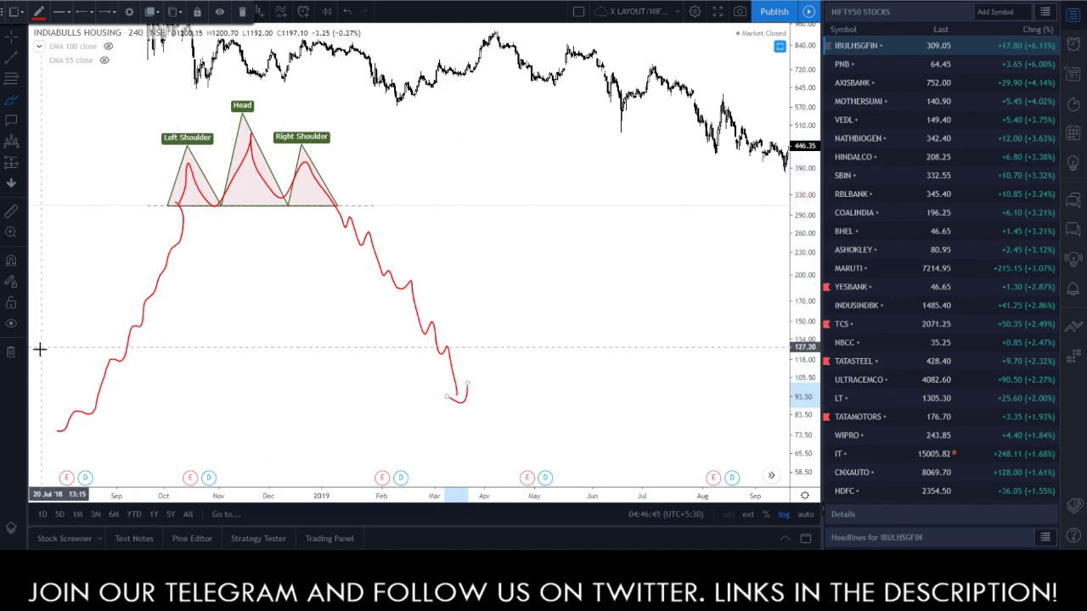
{"action": "mouse_move", "coordinate": [63, 360]}
{"action": "left_mouse_down"}
{"action": "mouse_move", "coordinate": [134, 274]}
{"action": "mouse_move", "coordinate": [153, 284]}
{"action": "left_mouse_up"}
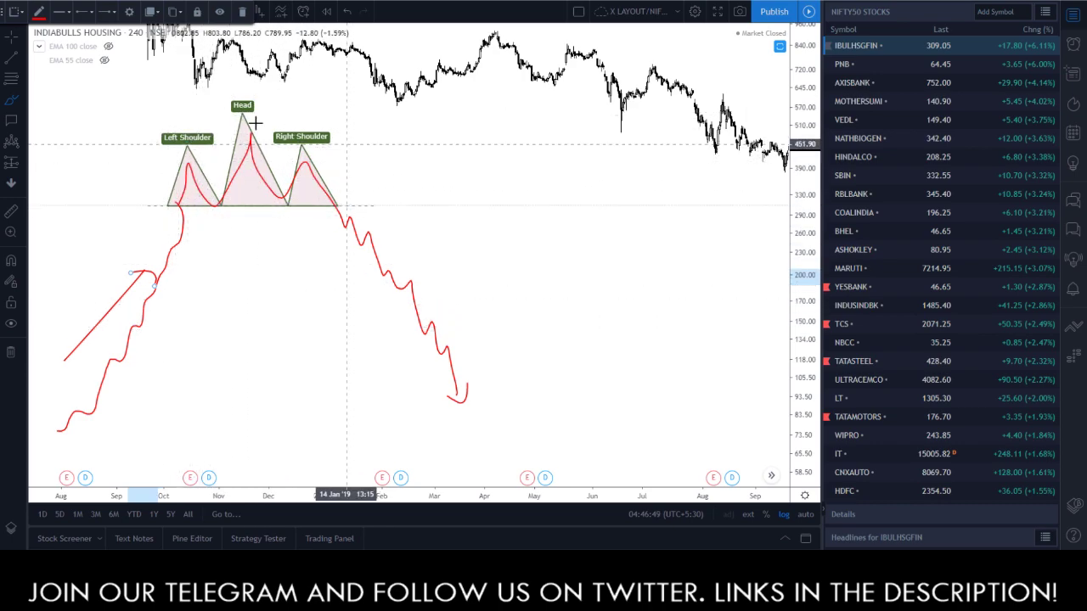
{"action": "mouse_move", "coordinate": [386, 223]}
{"action": "left_mouse_down"}
{"action": "mouse_move", "coordinate": [484, 341]}
{"action": "mouse_move", "coordinate": [494, 328]}
{"action": "left_mouse_up"}
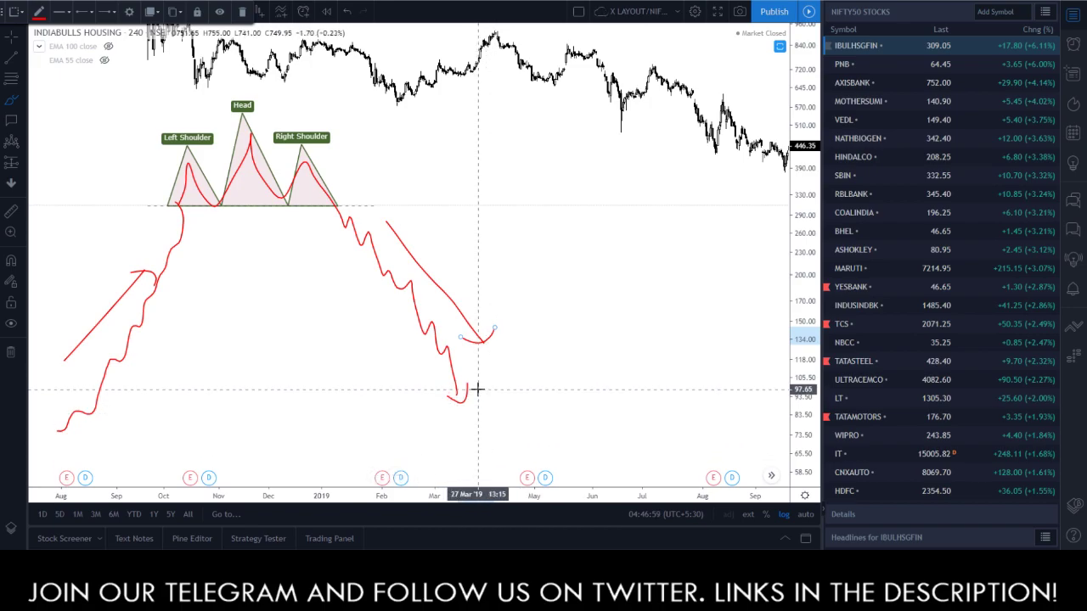
Brush a red bottoming zigzag after the decline, followed by a rising path with arrowheads, and circle the bottoming zone.
{"action": "mouse_move", "coordinate": [482, 399]}
{"action": "left_mouse_down"}
{"action": "mouse_move", "coordinate": [553, 429]}
{"action": "mouse_move", "coordinate": [602, 398]}
{"action": "mouse_move", "coordinate": [622, 405]}
{"action": "left_mouse_up"}
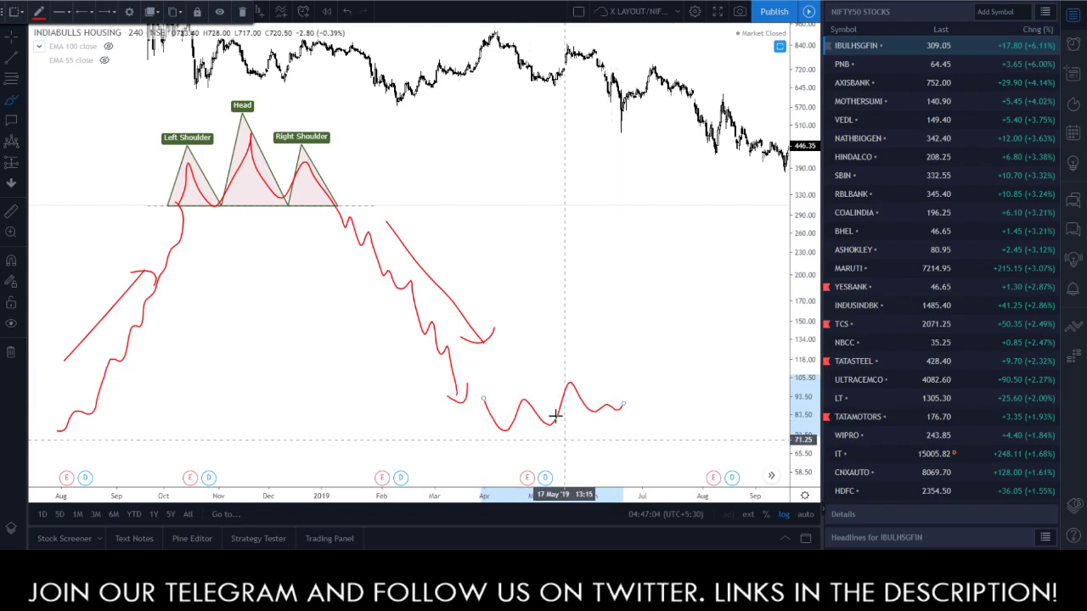
{"action": "mouse_move", "coordinate": [624, 408]}
{"action": "left_mouse_down"}
{"action": "mouse_move", "coordinate": [658, 296]}
{"action": "mouse_move", "coordinate": [705, 281]}
{"action": "mouse_move", "coordinate": [735, 218]}
{"action": "mouse_move", "coordinate": [752, 226]}
{"action": "left_mouse_up"}
{"action": "left_click_drag", "start_coordinate": [631, 339], "coordinate": [672, 340]}
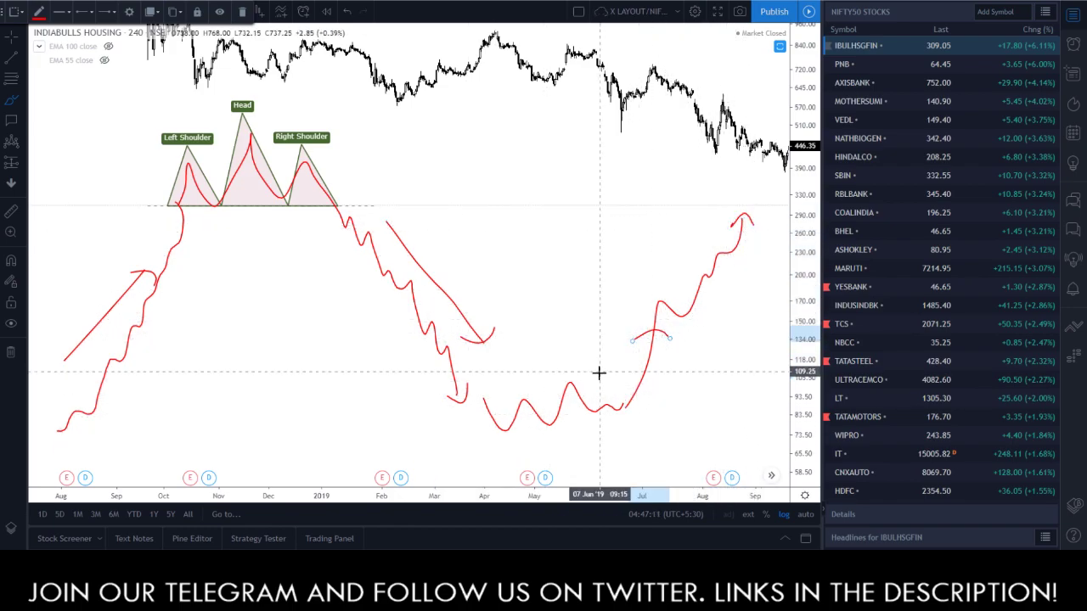
{"action": "mouse_move", "coordinate": [599, 371]}
{"action": "left_mouse_down"}
{"action": "mouse_move", "coordinate": [432, 397]}
{"action": "mouse_move", "coordinate": [611, 432]}
{"action": "mouse_move", "coordinate": [603, 371]}
{"action": "left_mouse_up"}
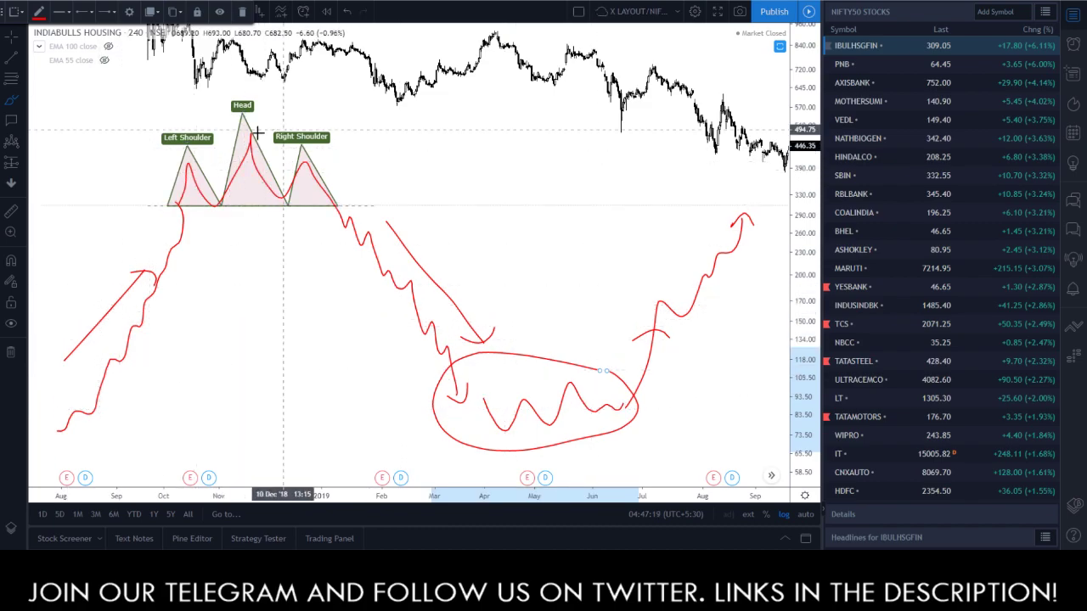
Remove all drawings and switch the chart to the 15-minute interval, fitting the price scale to the recent candles.
{"action": "left_click", "coordinate": [11, 352]}
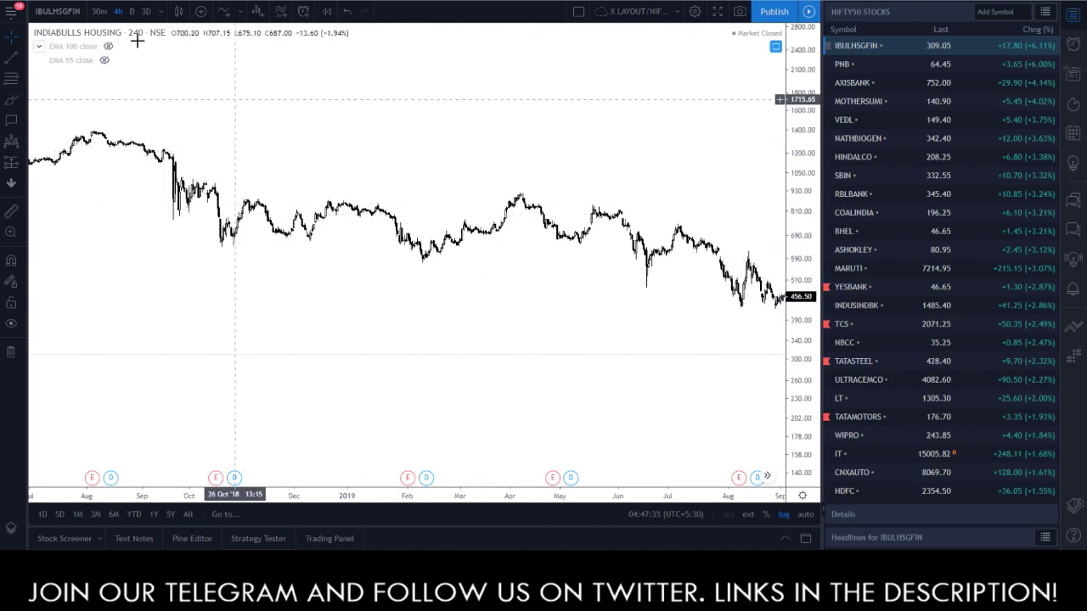
{"action": "left_click", "coordinate": [160, 11]}
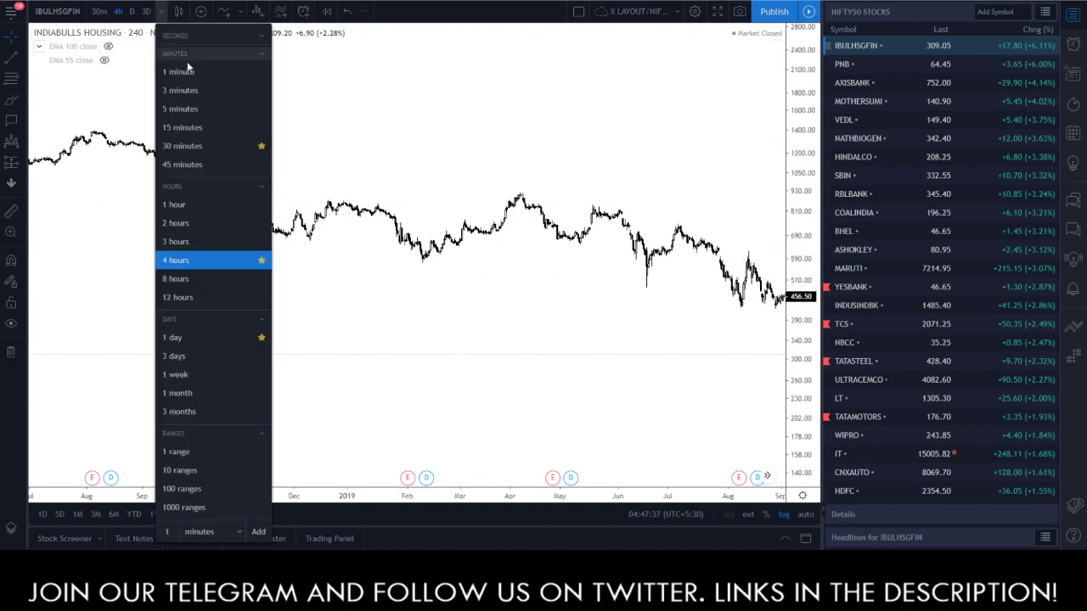
{"action": "left_click", "coordinate": [185, 127]}
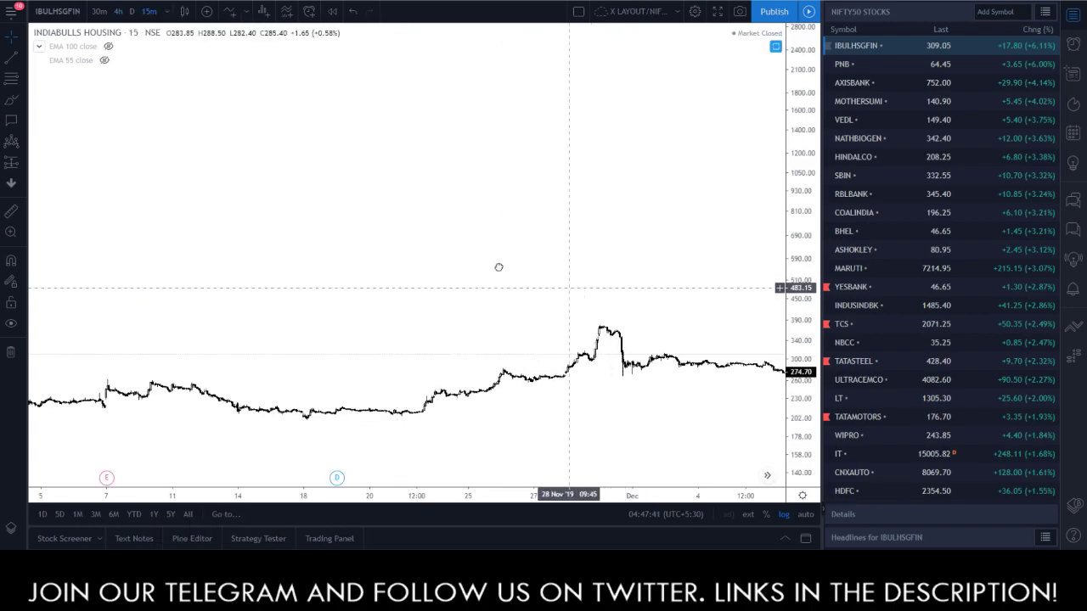
{"action": "left_click_drag", "start_coordinate": [521, 279], "coordinate": [379, 139]}
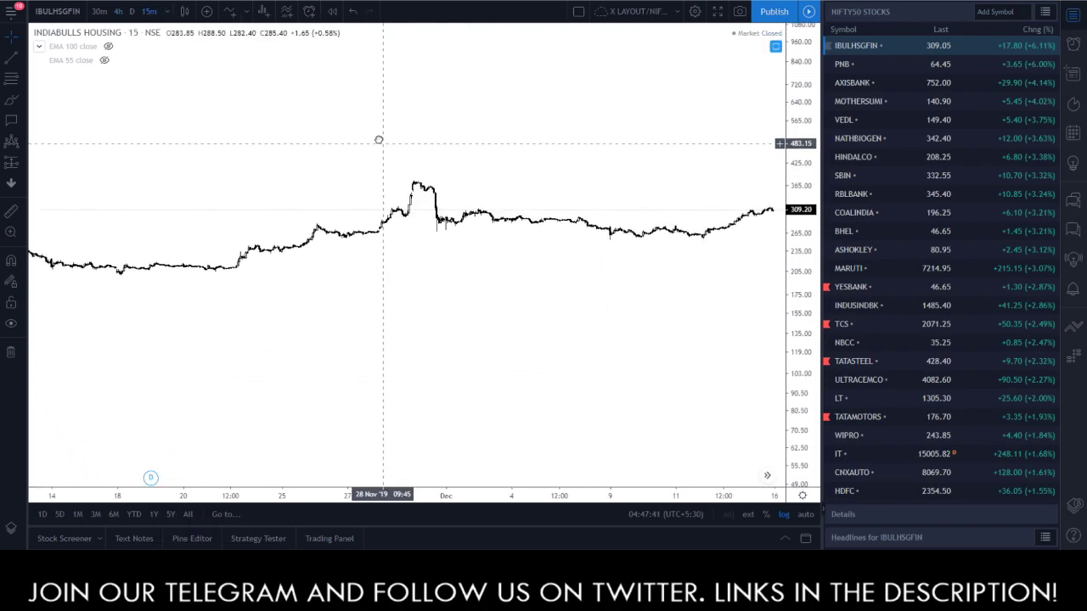
{"action": "double_click", "coordinate": [806, 275]}
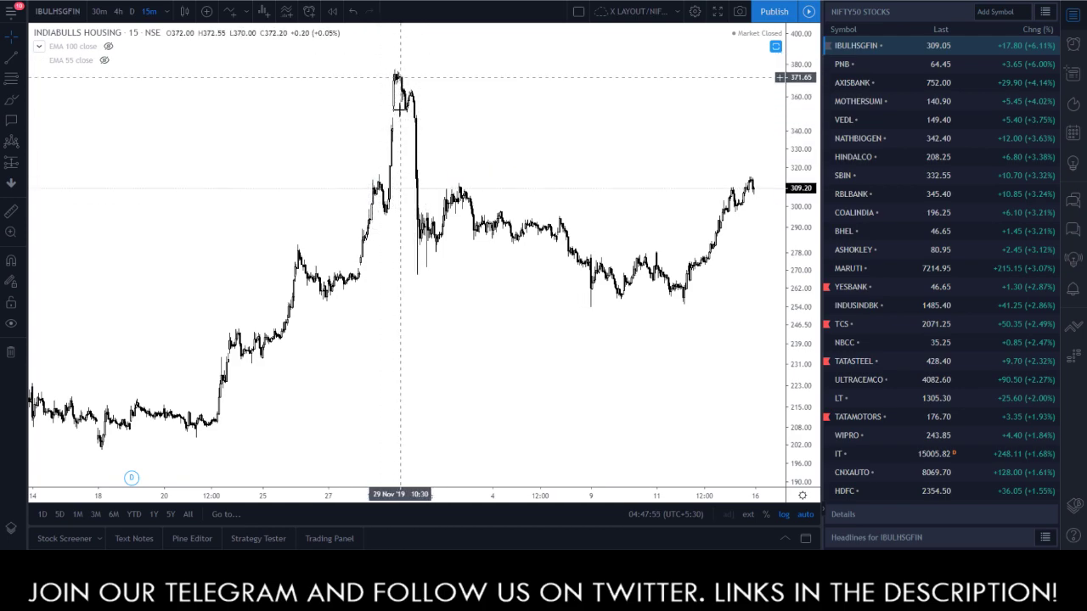
Brush red arcs over the left shoulder, head and right shoulder around 29 Nov '19, with a sloping neckline beneath them.
{"action": "left_click", "coordinate": [11, 100]}
{"action": "left_click_drag", "start_coordinate": [358, 193], "coordinate": [389, 183]}
{"action": "mouse_move", "coordinate": [385, 115]}
{"action": "left_mouse_down"}
{"action": "mouse_move", "coordinate": [382, 51]}
{"action": "mouse_move", "coordinate": [423, 77]}
{"action": "left_mouse_up"}
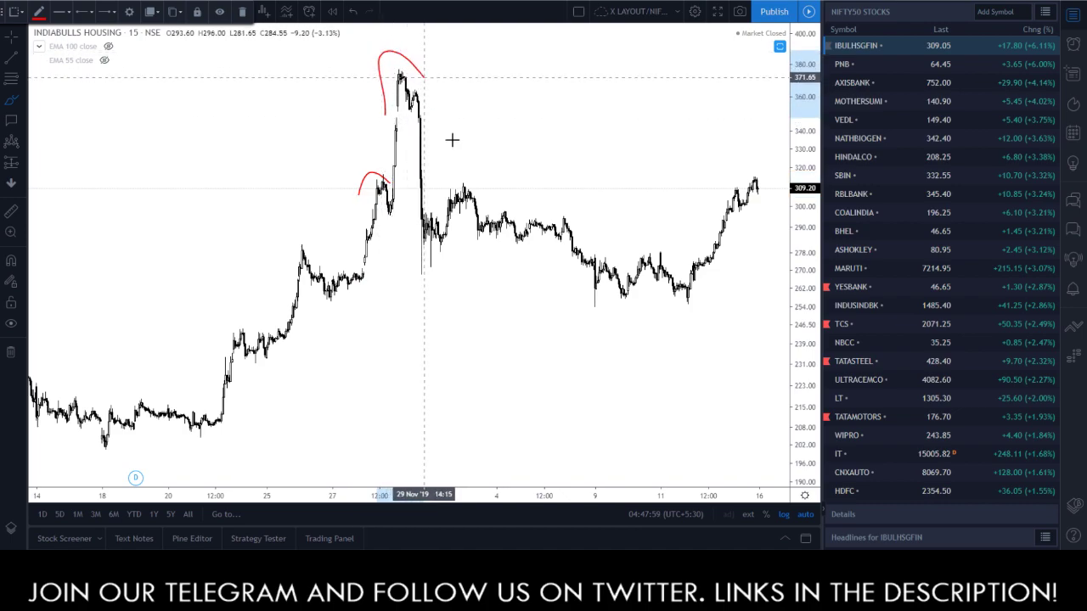
{"action": "left_click_drag", "start_coordinate": [437, 199], "coordinate": [469, 180]}
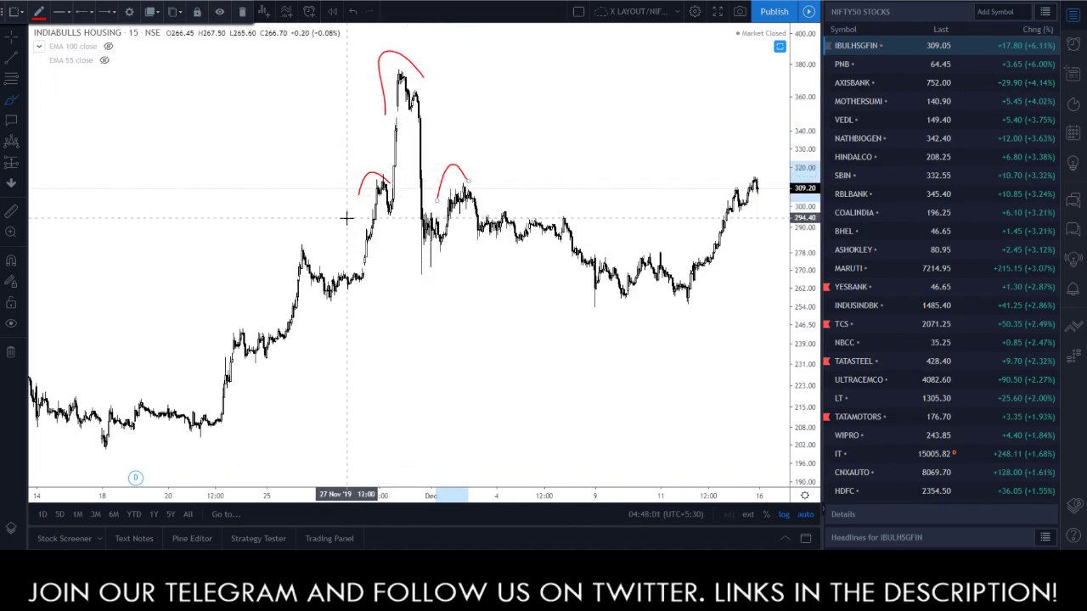
{"action": "left_click_drag", "start_coordinate": [360, 207], "coordinate": [496, 233]}
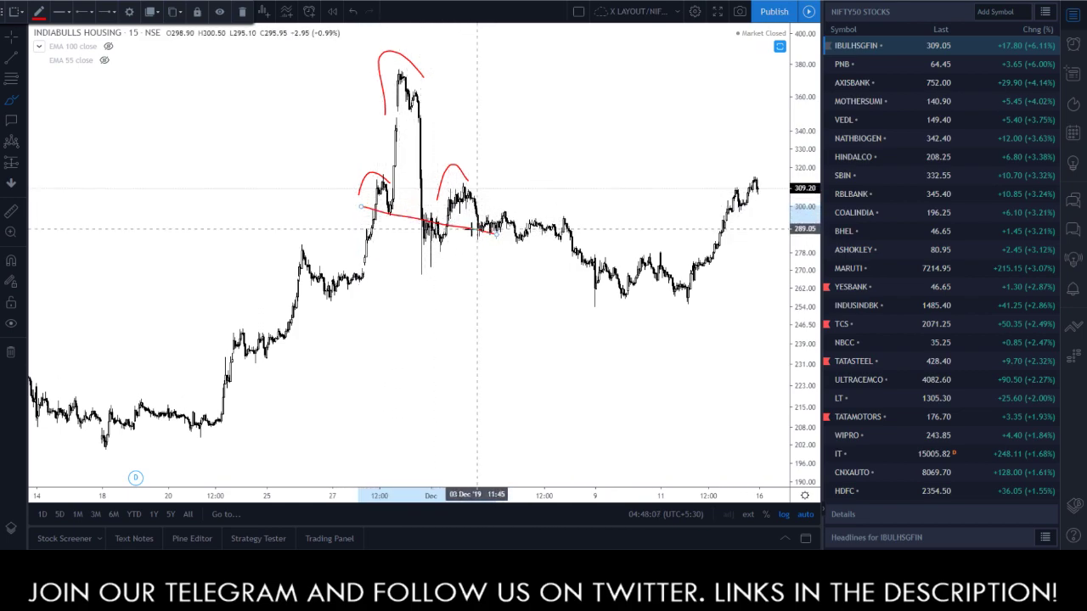
Brush red arrows along the uptrend before the pattern and the decline after it, and finish by removing all drawings.
{"action": "mouse_move", "coordinate": [157, 380]}
{"action": "left_mouse_down"}
{"action": "mouse_move", "coordinate": [298, 231]}
{"action": "mouse_move", "coordinate": [314, 238]}
{"action": "left_mouse_up"}
{"action": "mouse_move", "coordinate": [511, 202]}
{"action": "left_mouse_down"}
{"action": "mouse_move", "coordinate": [624, 231]}
{"action": "mouse_move", "coordinate": [636, 249]}
{"action": "left_mouse_up"}
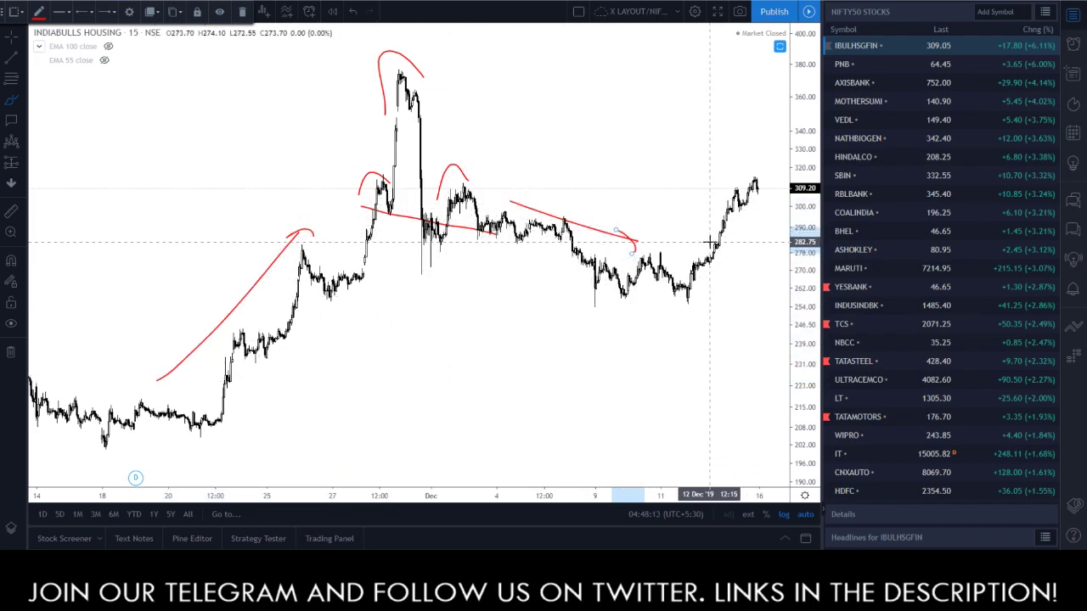
{"action": "left_click", "coordinate": [12, 351]}
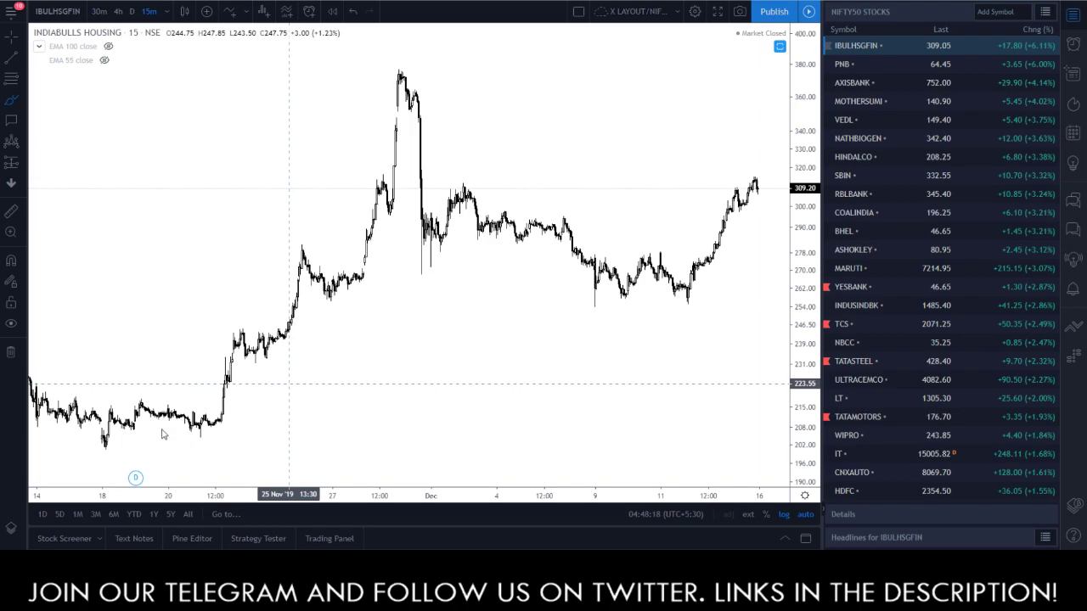
Delete the stray brush stroke and shift the chart back to the mid-November 2019 price bottom, with empty space above and below it.
{"action": "left_click_drag", "start_coordinate": [77, 273], "coordinate": [216, 247]}
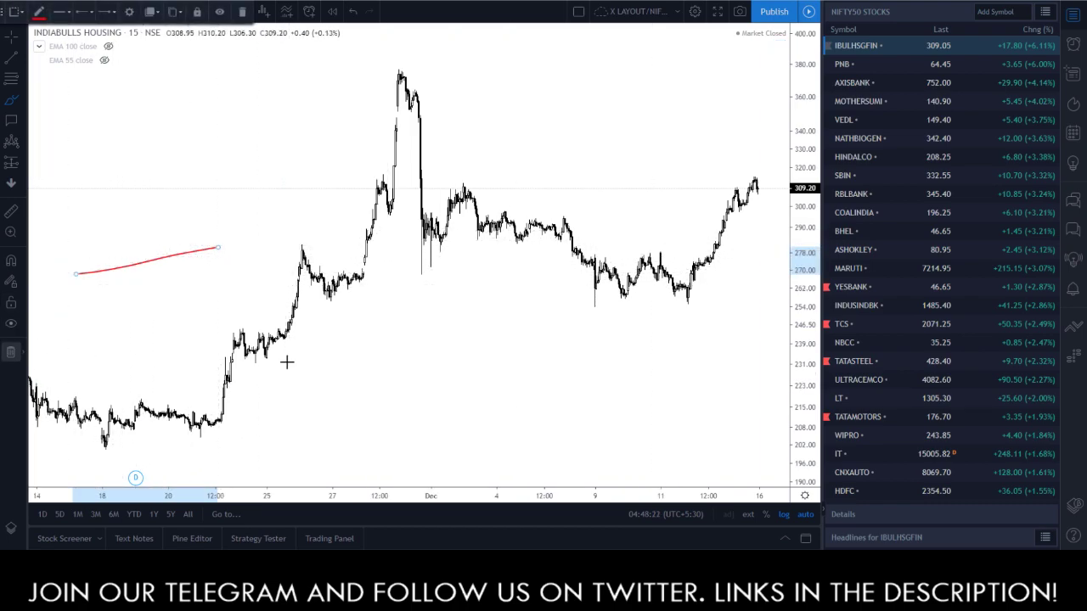
{"action": "key", "text": "Delete"}
{"action": "scroll", "coordinate": [289, 365], "scroll_direction": "down", "scroll_amount": 1}
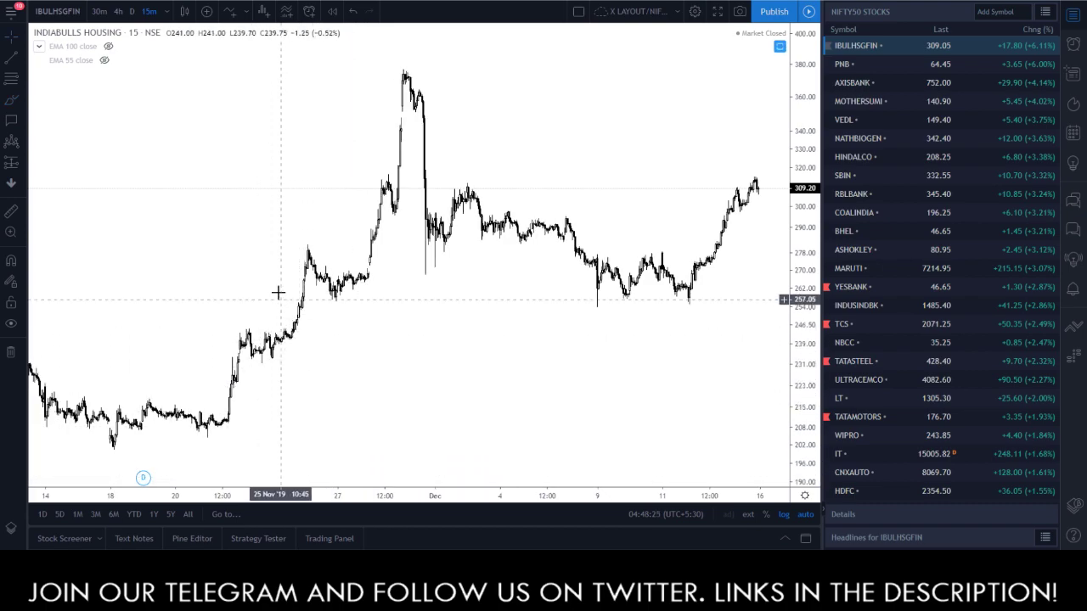
{"action": "left_click_drag", "start_coordinate": [182, 267], "coordinate": [398, 206]}
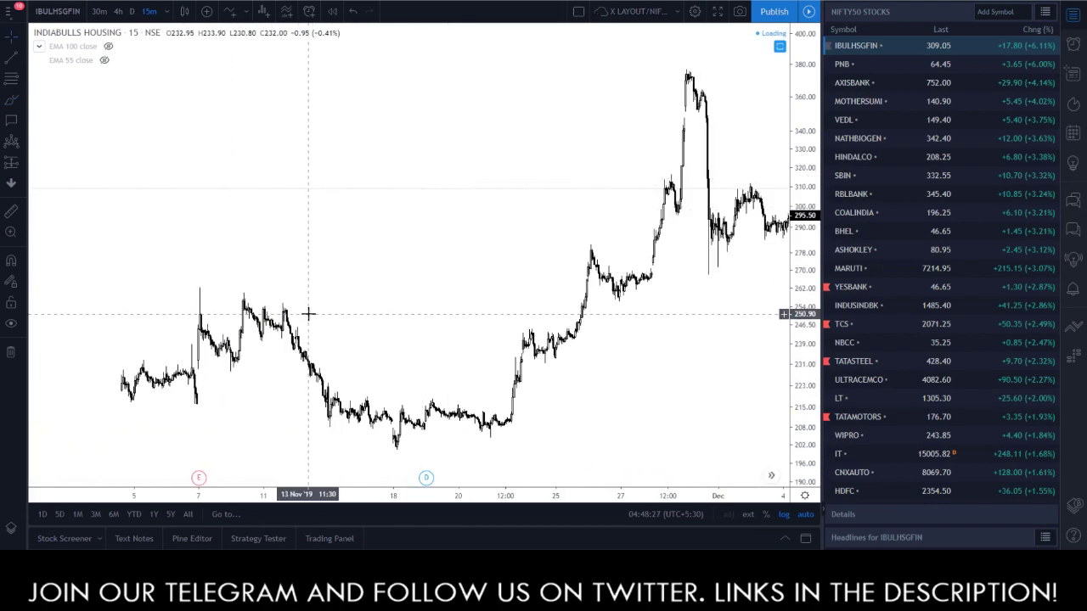
{"action": "left_click_drag", "start_coordinate": [412, 220], "coordinate": [445, 103]}
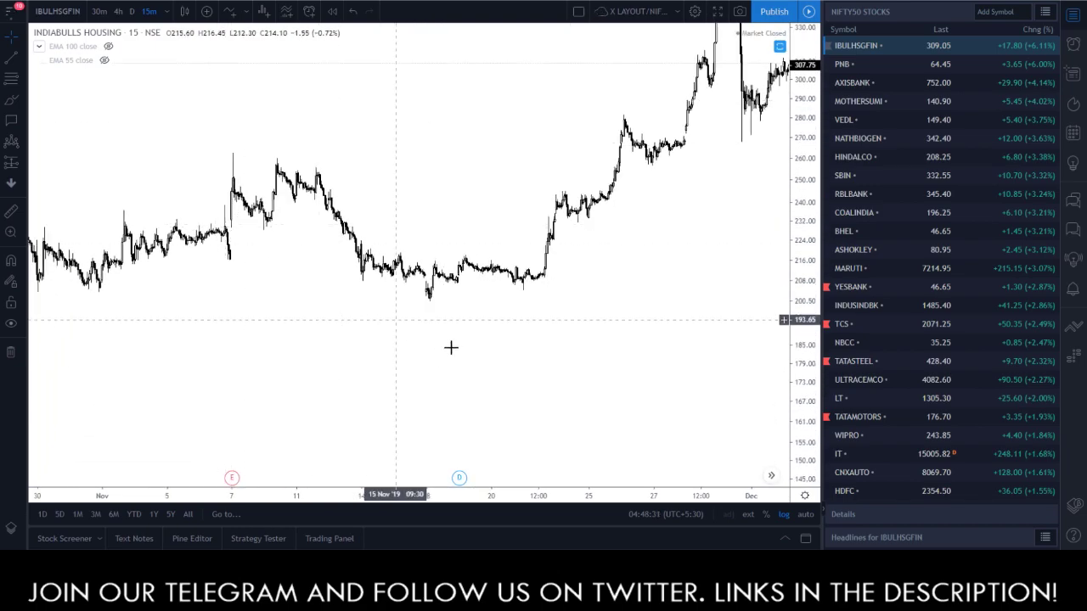
{"action": "left_click_drag", "start_coordinate": [488, 371], "coordinate": [388, 447]}
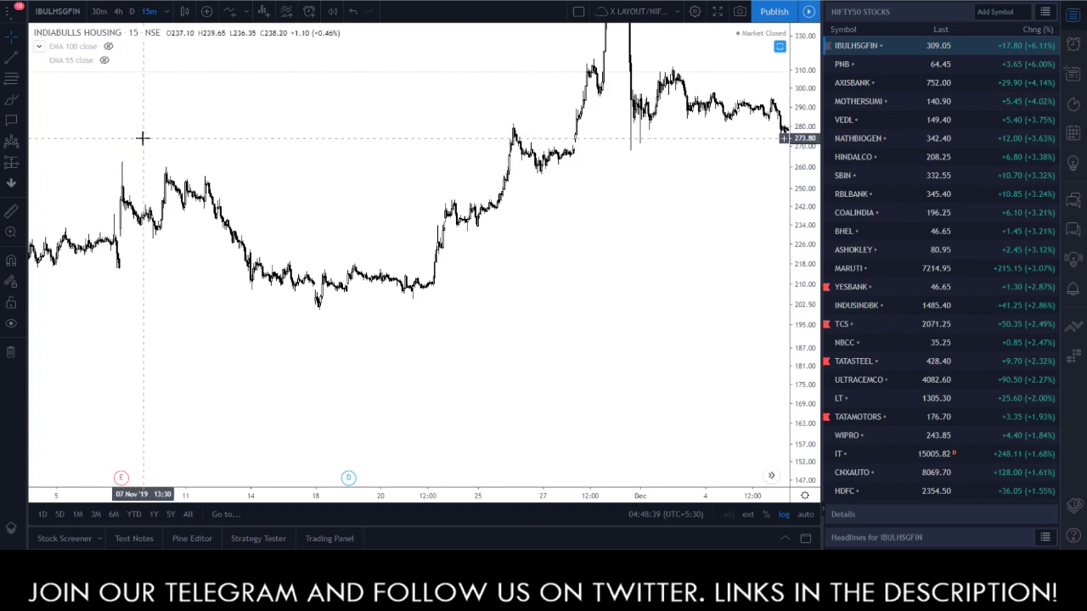
Brush a small red head and shoulders with its neckline above the candles, and an inverted counterpart with its neckline below them.
{"action": "left_click", "coordinate": [11, 100]}
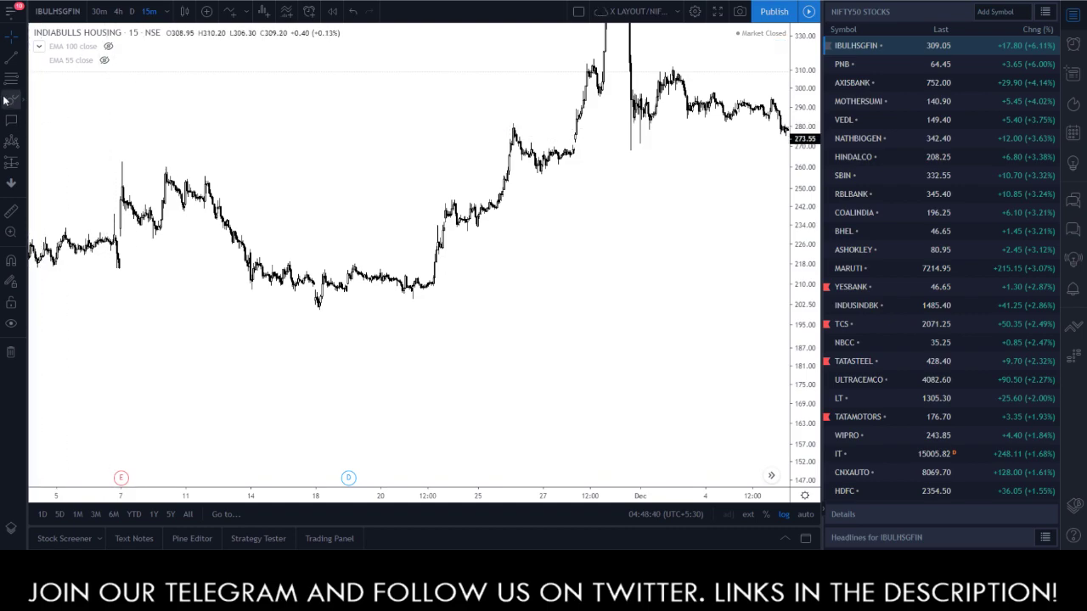
{"action": "mouse_move", "coordinate": [194, 113]}
{"action": "left_mouse_down"}
{"action": "mouse_move", "coordinate": [226, 104]}
{"action": "mouse_move", "coordinate": [245, 68]}
{"action": "mouse_move", "coordinate": [263, 100]}
{"action": "mouse_move", "coordinate": [291, 112]}
{"action": "left_mouse_up"}
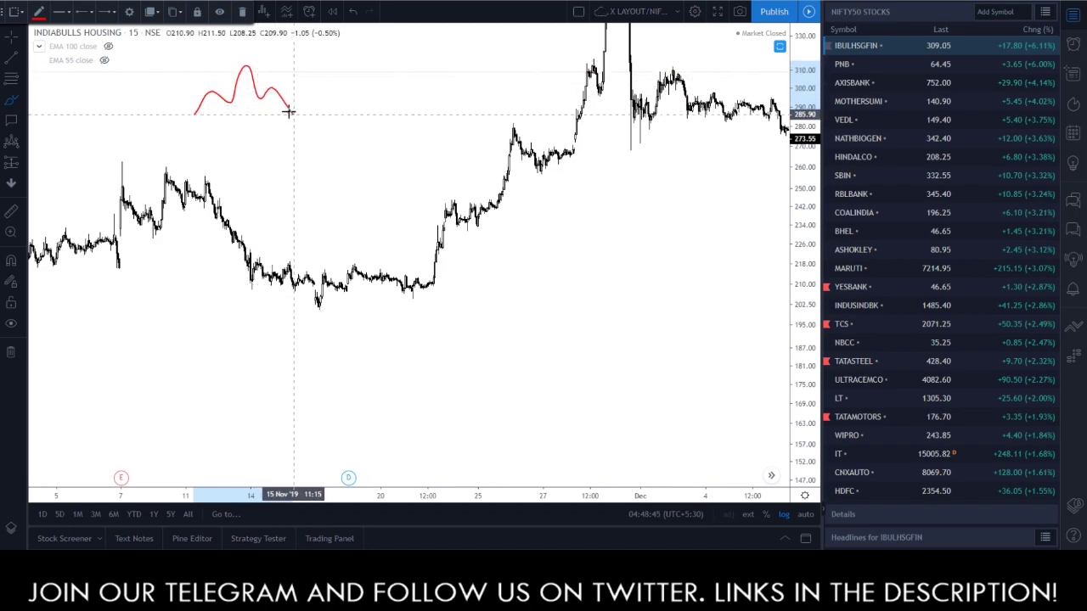
{"action": "left_click_drag", "start_coordinate": [181, 107], "coordinate": [306, 95]}
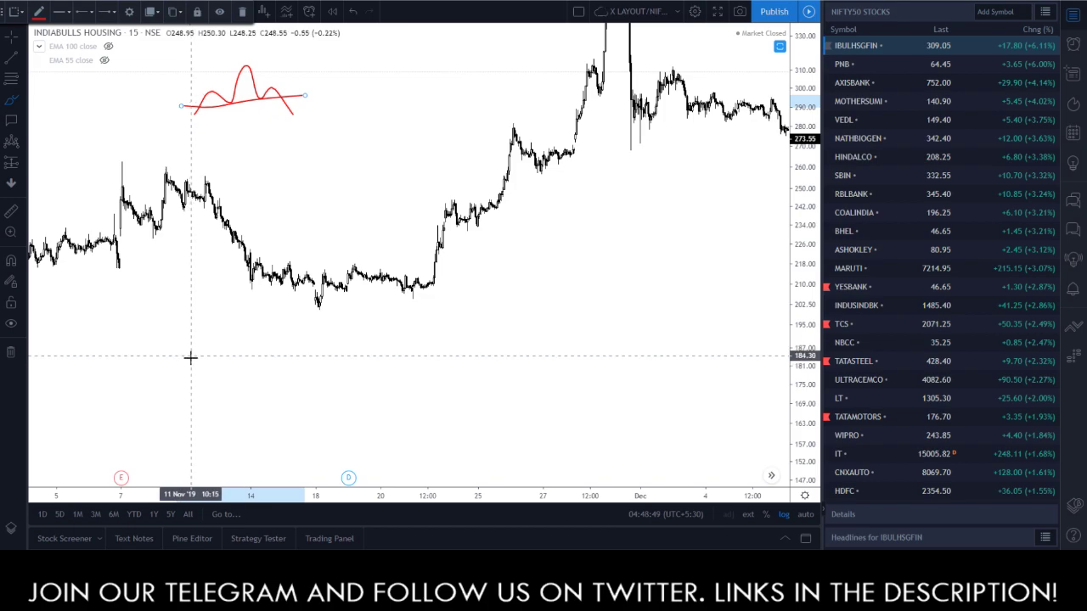
{"action": "mouse_move", "coordinate": [185, 372]}
{"action": "left_mouse_down"}
{"action": "mouse_move", "coordinate": [199, 383]}
{"action": "mouse_move", "coordinate": [218, 376]}
{"action": "mouse_move", "coordinate": [238, 407]}
{"action": "mouse_move", "coordinate": [250, 377]}
{"action": "left_mouse_up"}
{"action": "left_click_drag", "start_coordinate": [167, 378], "coordinate": [291, 372]}
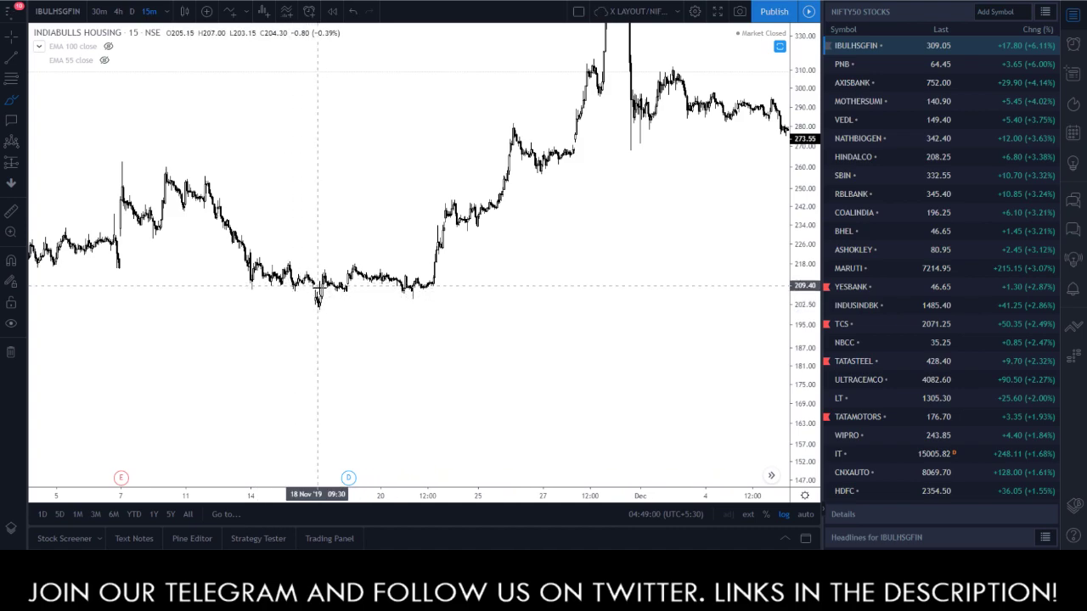
Draw a sloping neckline as a trend line from about 220.30 on 13 Nov '19 to about 215.90 on 22 Nov '19.
{"action": "left_click", "coordinate": [6, 58]}
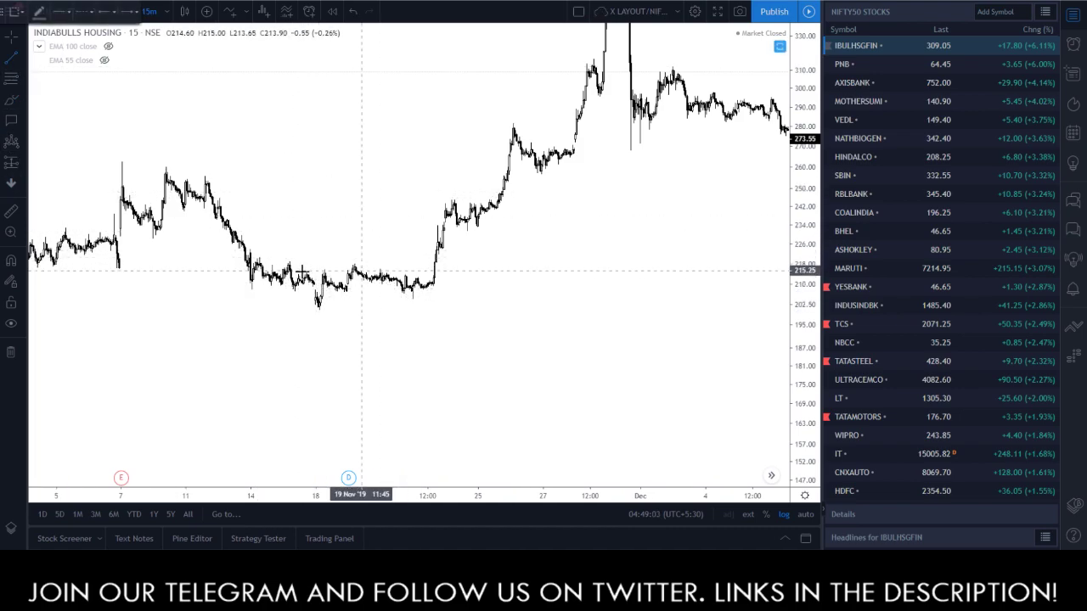
{"action": "left_click", "coordinate": [242, 257]}
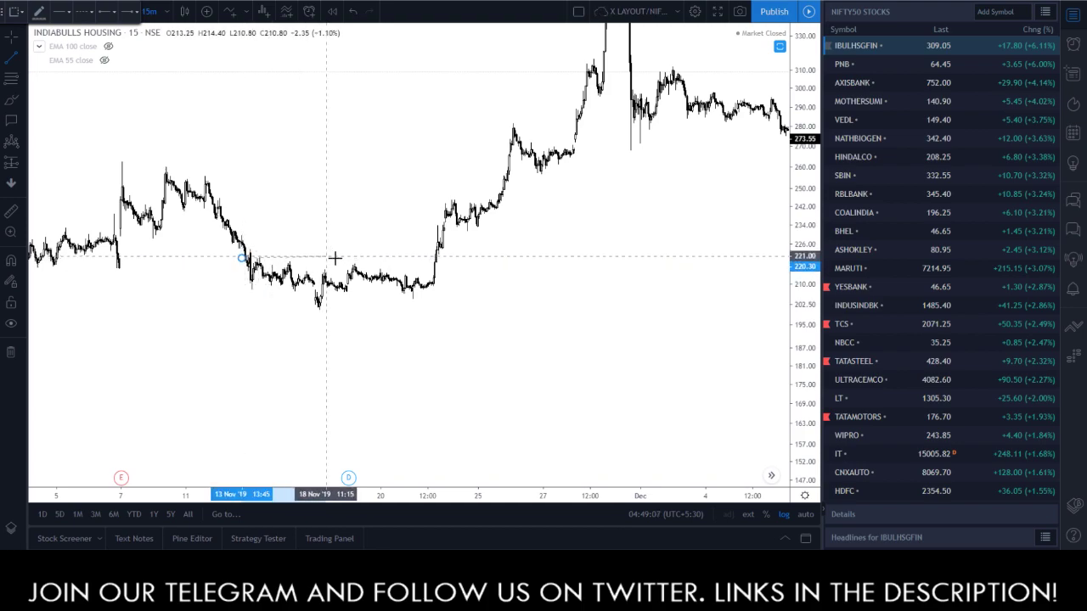
{"action": "left_click", "coordinate": [447, 269]}
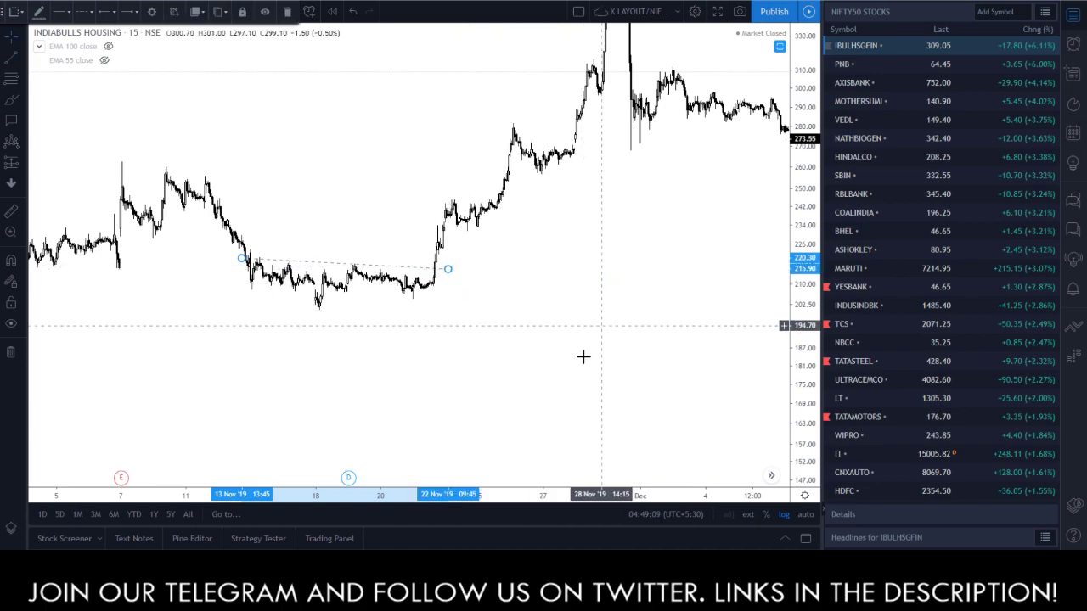
Restyle the neckline as a solid line one thickness step heavier, and deselect it.
{"action": "left_click", "coordinate": [80, 13]}
{"action": "left_click", "coordinate": [38, 12]}
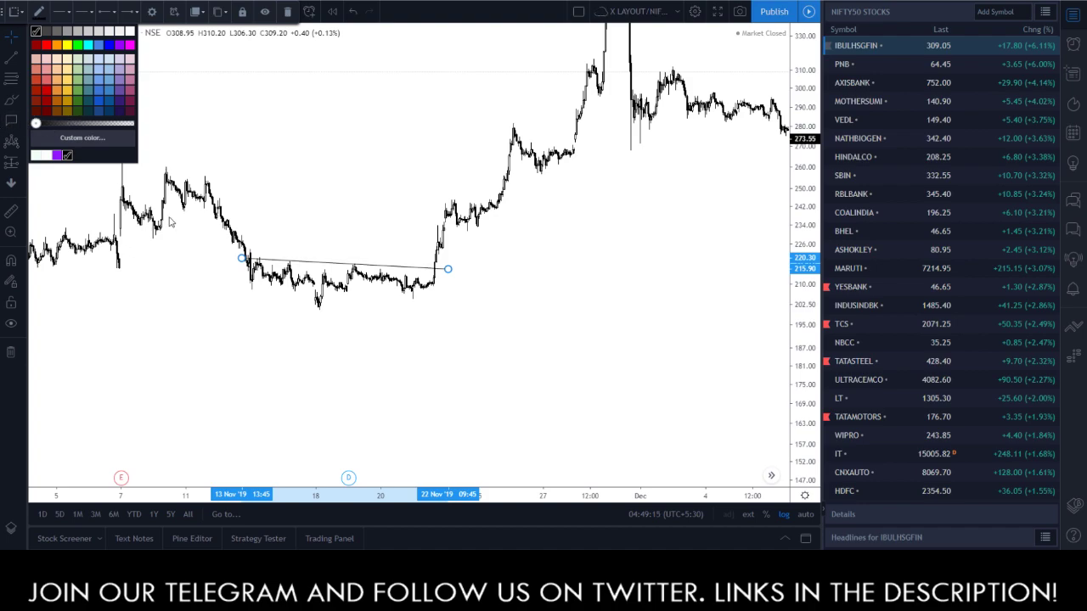
{"action": "left_click", "coordinate": [68, 17]}
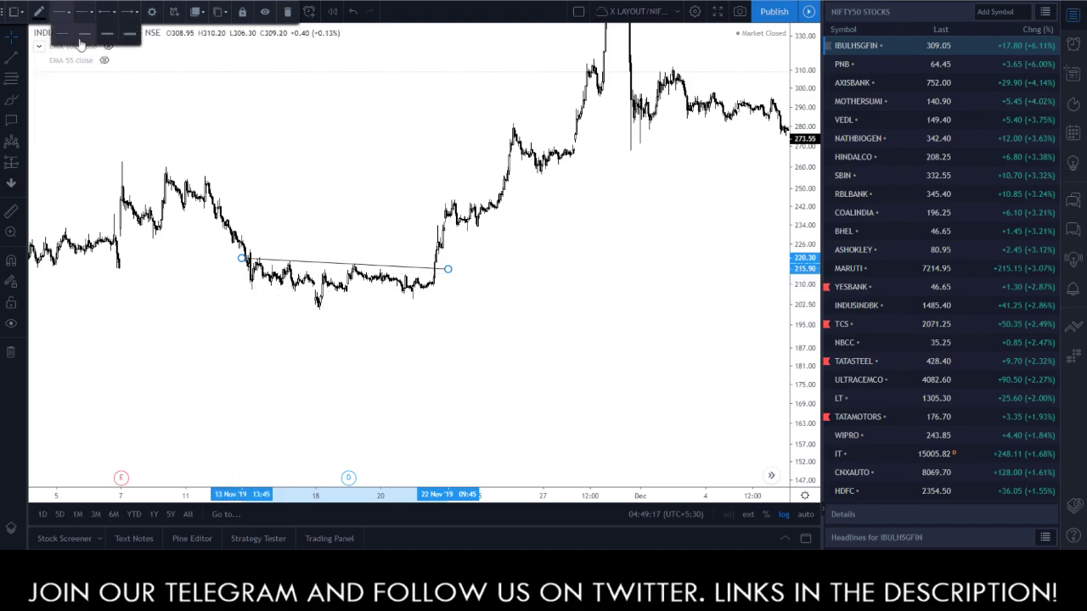
{"action": "left_click", "coordinate": [80, 39]}
{"action": "left_click", "coordinate": [424, 356]}
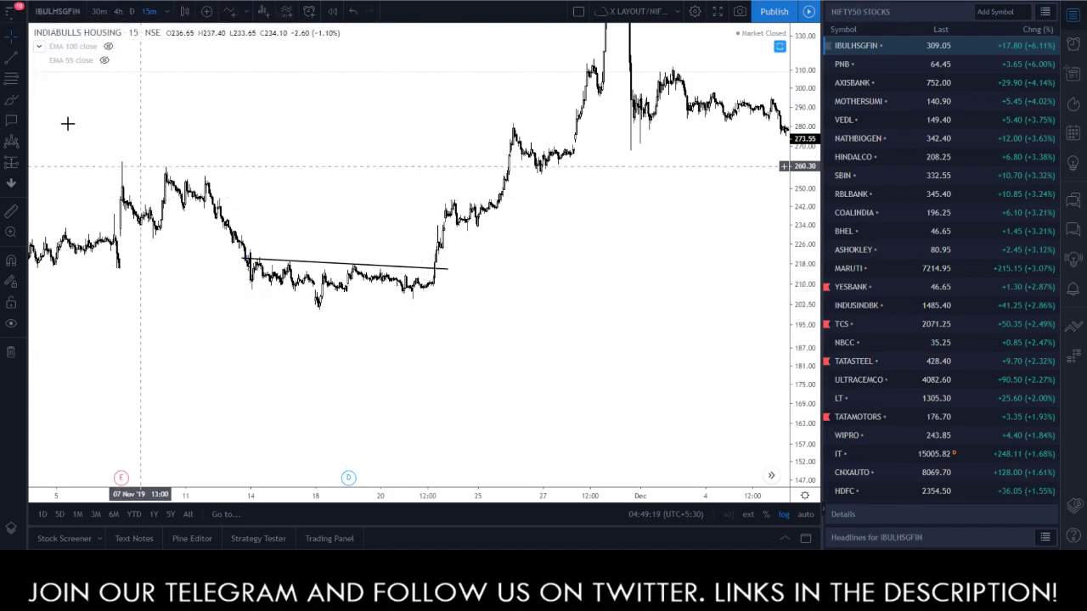
Brush red shoulder-head-shoulder arcs under the neckline plus arrows for the prior decline and the breakout rise, keeping the chart without reloading.
{"action": "left_click", "coordinate": [11, 102]}
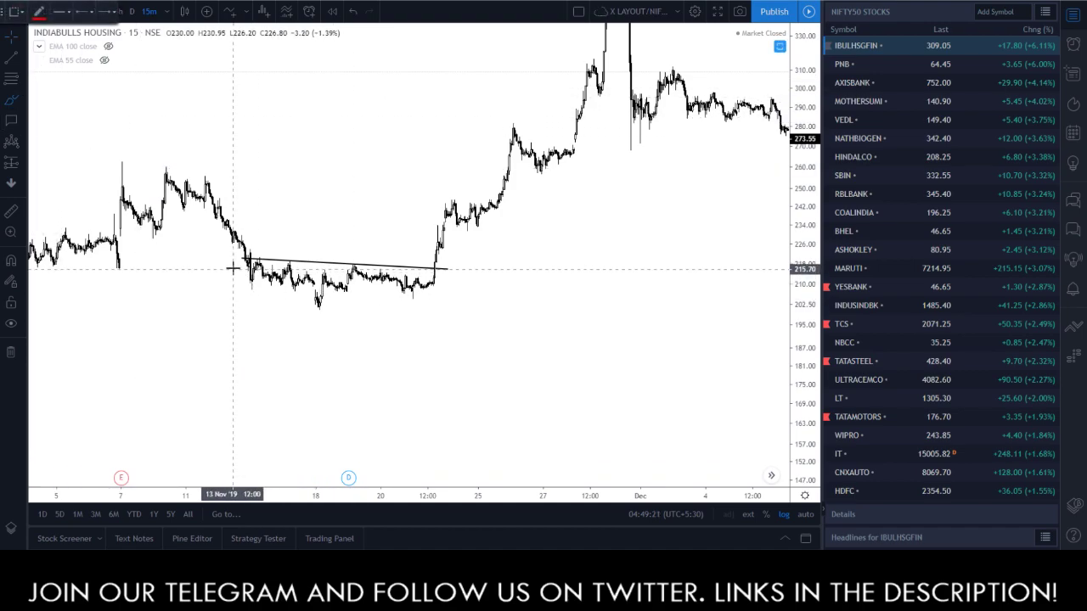
{"action": "mouse_move", "coordinate": [241, 257]}
{"action": "left_mouse_down"}
{"action": "mouse_move", "coordinate": [268, 286]}
{"action": "mouse_move", "coordinate": [291, 263]}
{"action": "mouse_move", "coordinate": [303, 297]}
{"action": "mouse_move", "coordinate": [328, 311]}
{"action": "mouse_move", "coordinate": [362, 269]}
{"action": "mouse_move", "coordinate": [399, 293]}
{"action": "mouse_move", "coordinate": [433, 271]}
{"action": "left_mouse_up"}
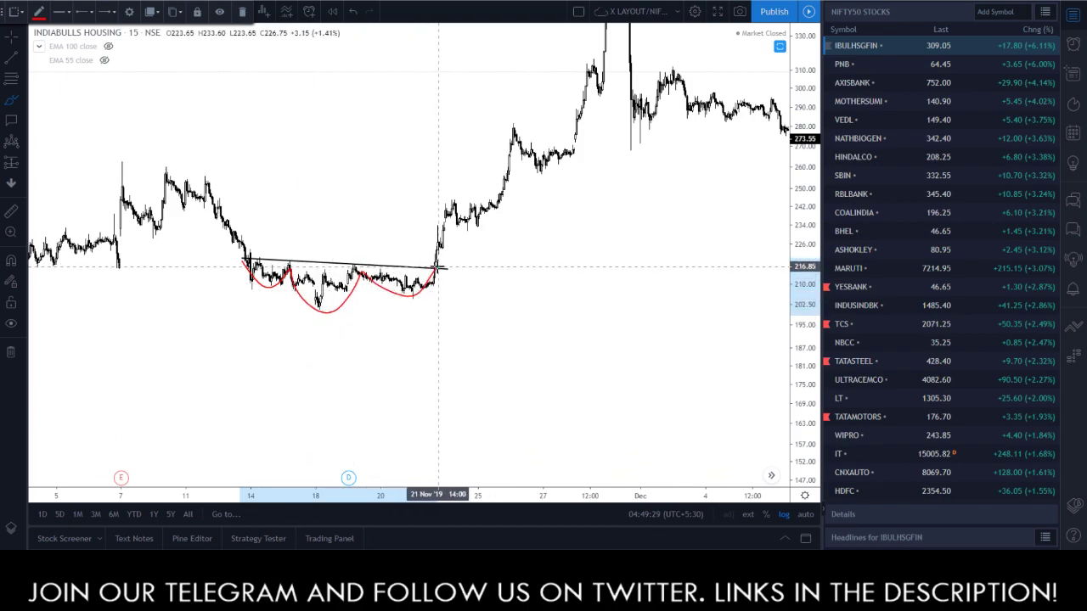
{"action": "mouse_move", "coordinate": [207, 173]}
{"action": "left_mouse_down"}
{"action": "mouse_move", "coordinate": [243, 198]}
{"action": "mouse_move", "coordinate": [275, 247]}
{"action": "mouse_move", "coordinate": [264, 243]}
{"action": "left_mouse_up"}
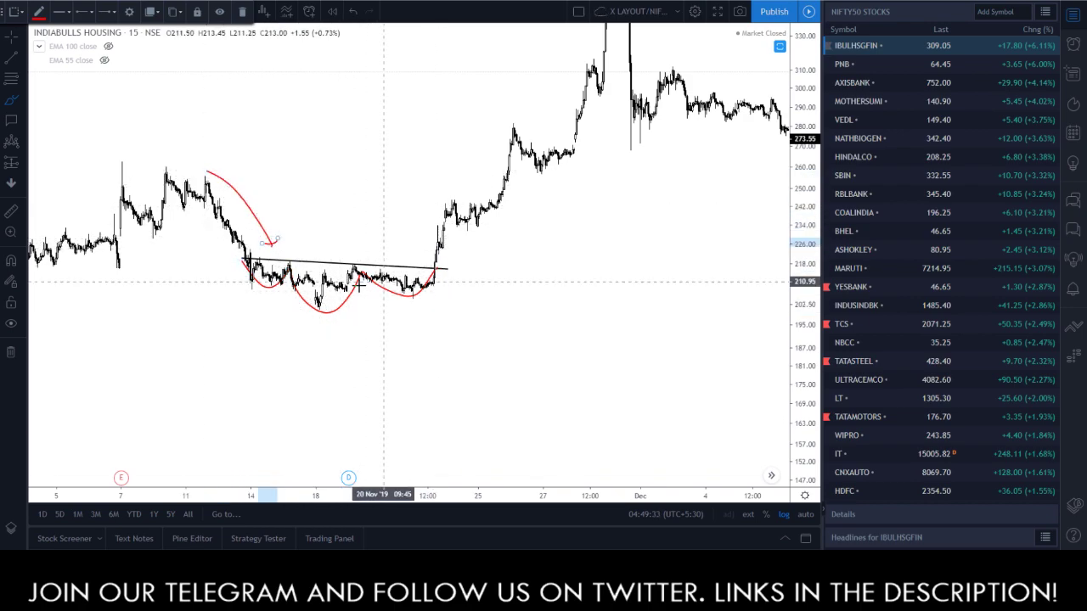
{"action": "mouse_move", "coordinate": [424, 265]}
{"action": "left_mouse_down"}
{"action": "mouse_move", "coordinate": [443, 196]}
{"action": "mouse_move", "coordinate": [461, 200]}
{"action": "left_mouse_up"}
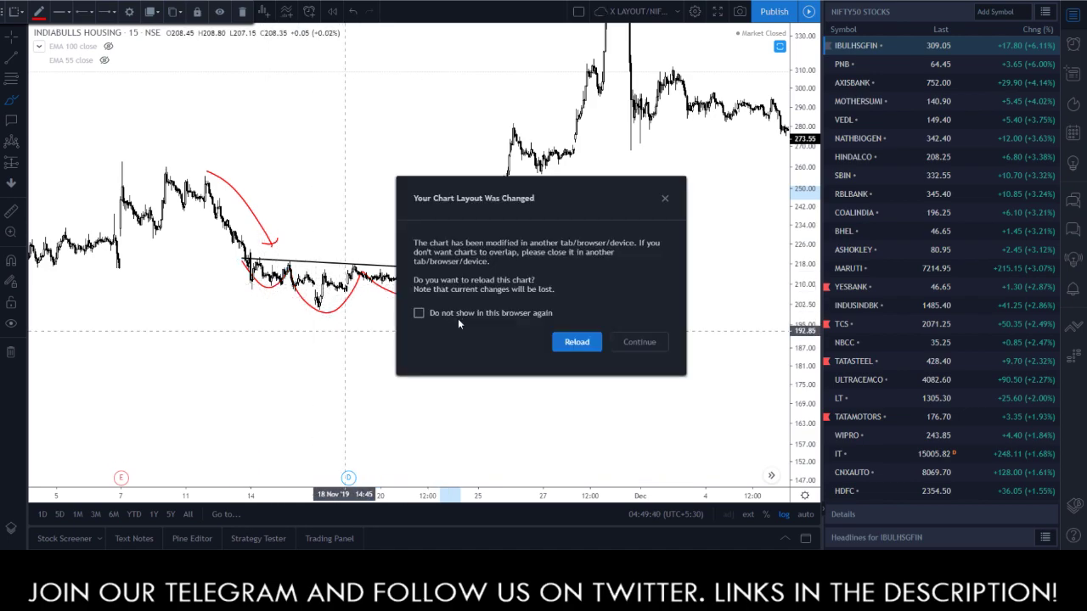
{"action": "left_click", "coordinate": [639, 341]}
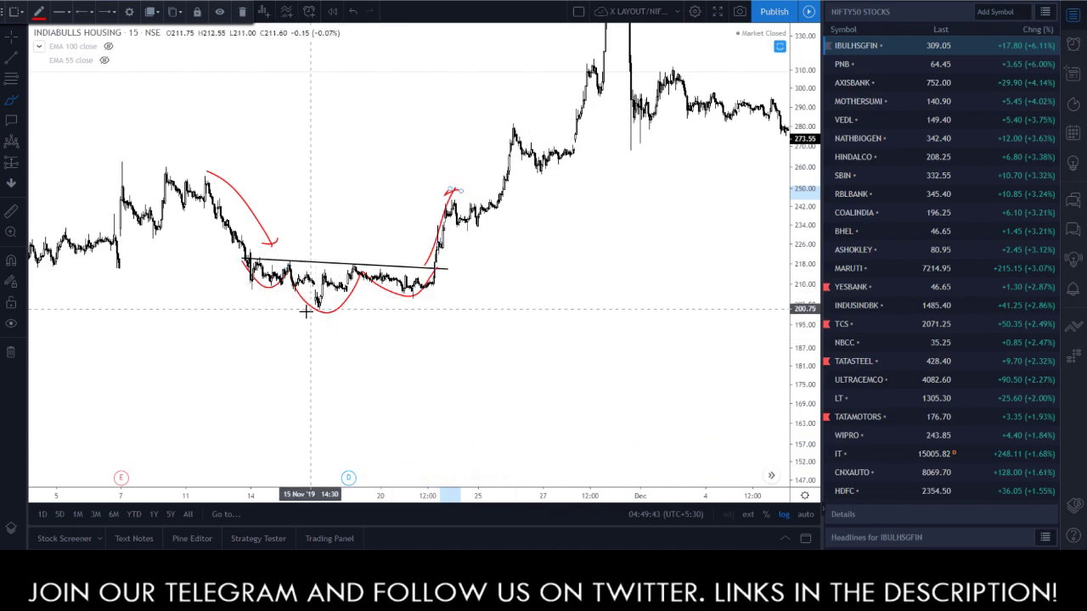